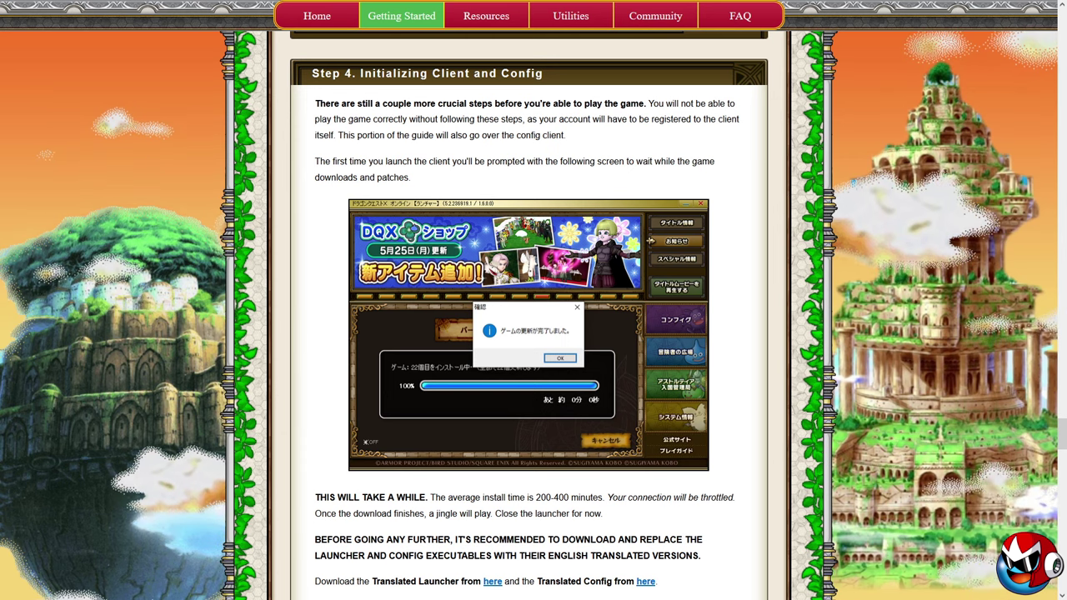
Step: Bring up the context menu for the Dragon Quest X desktop shortcut
right_click(109, 385)
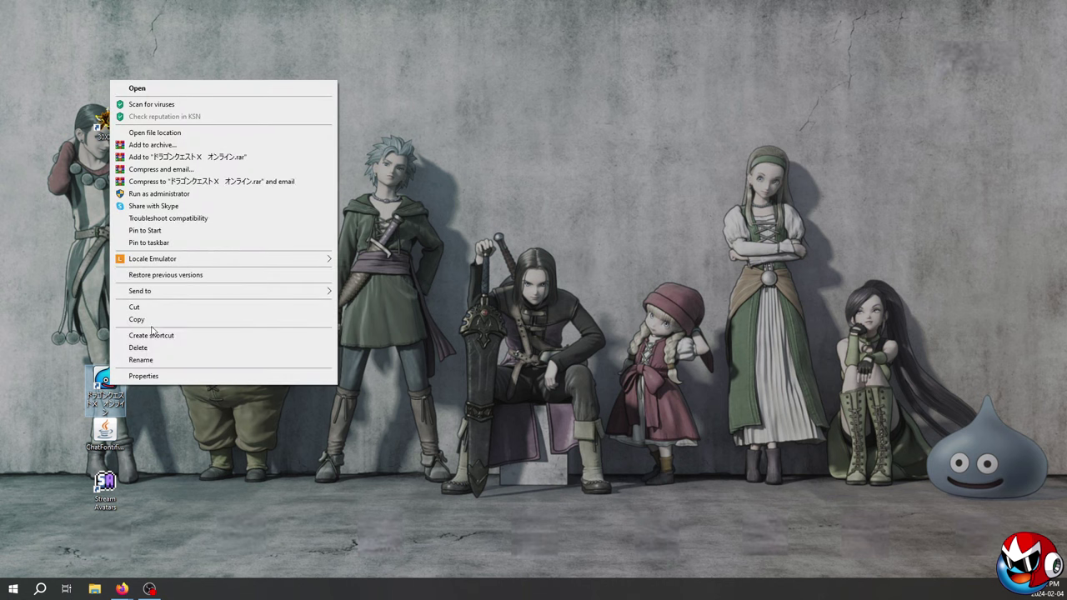
Step: Run Dragon Quest X through Locale Emulator in Japanese with administrator rights
mouse_move(183, 263)
mouse_move(288, 259)
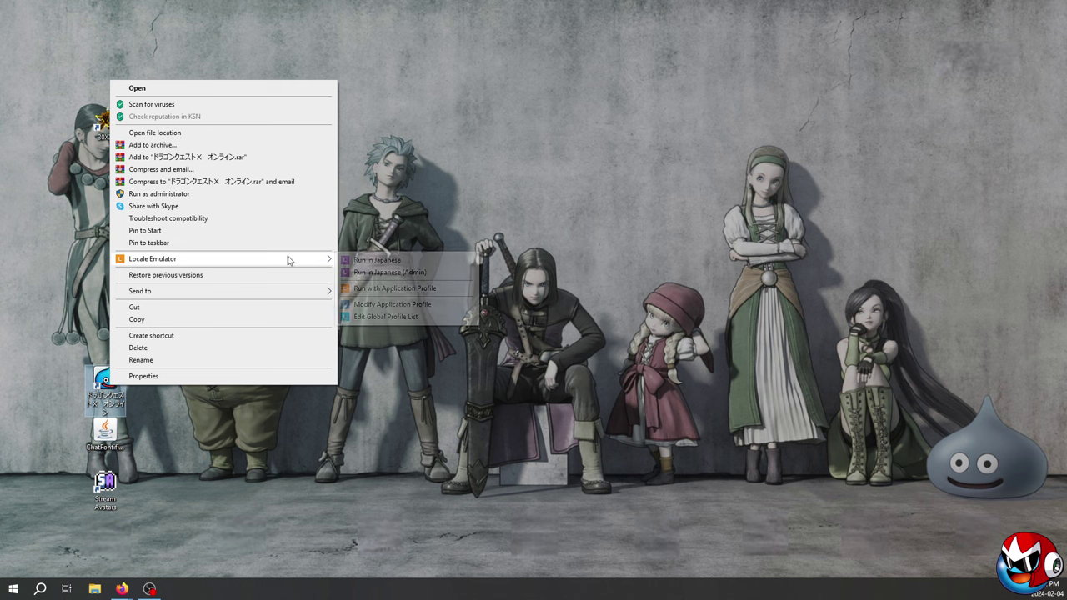
left_click(370, 273)
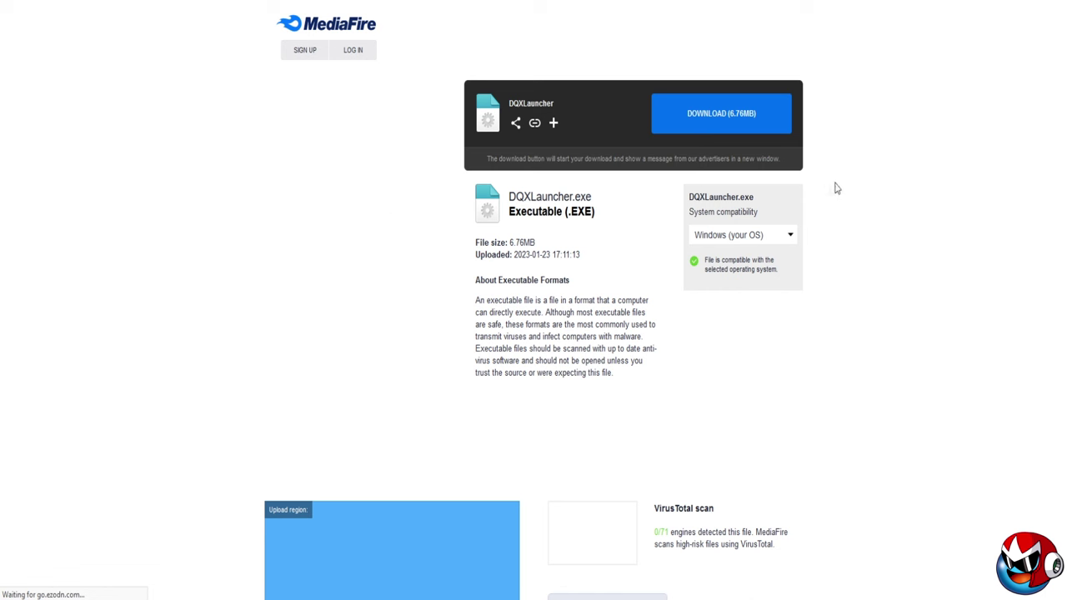
Step: Download DQXLauncher.exe from MediaFire and DQXConfig.exe from GitHub, then open Program Files (x86)
left_click(707, 115)
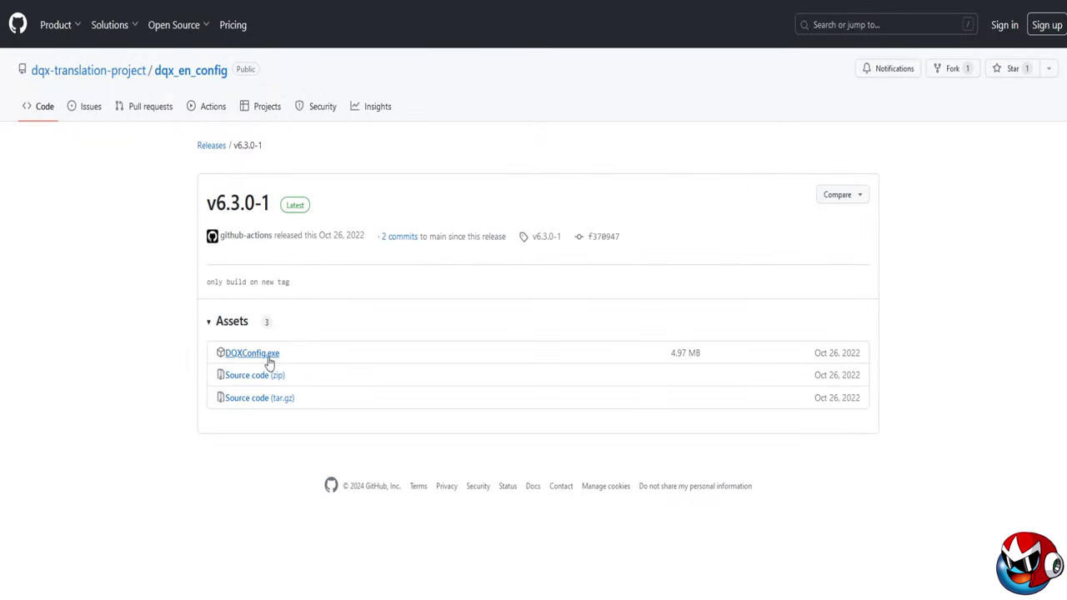
left_click(269, 355)
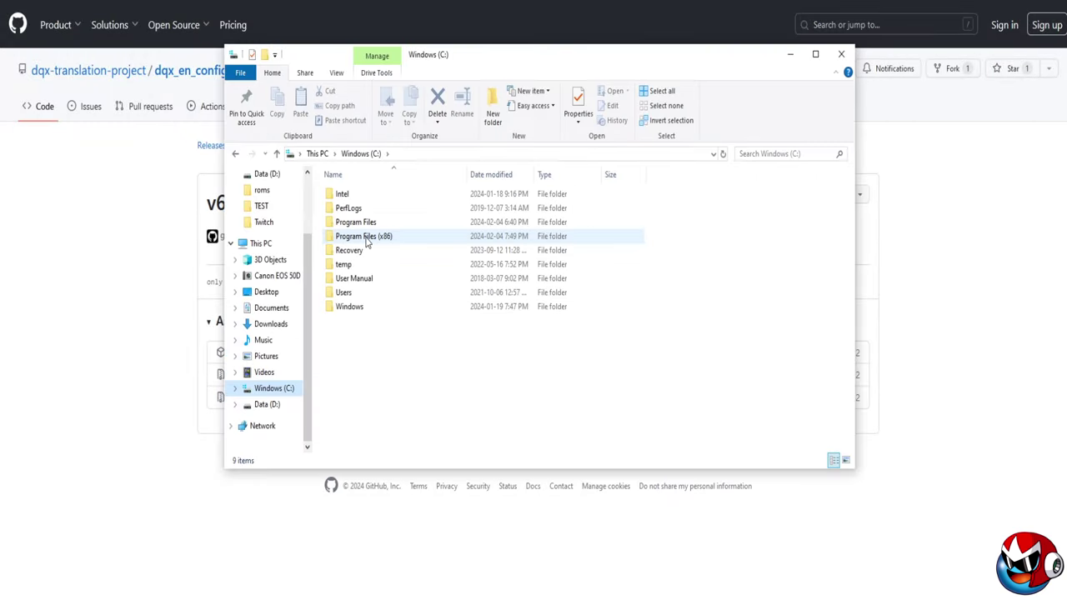
double_click(365, 237)
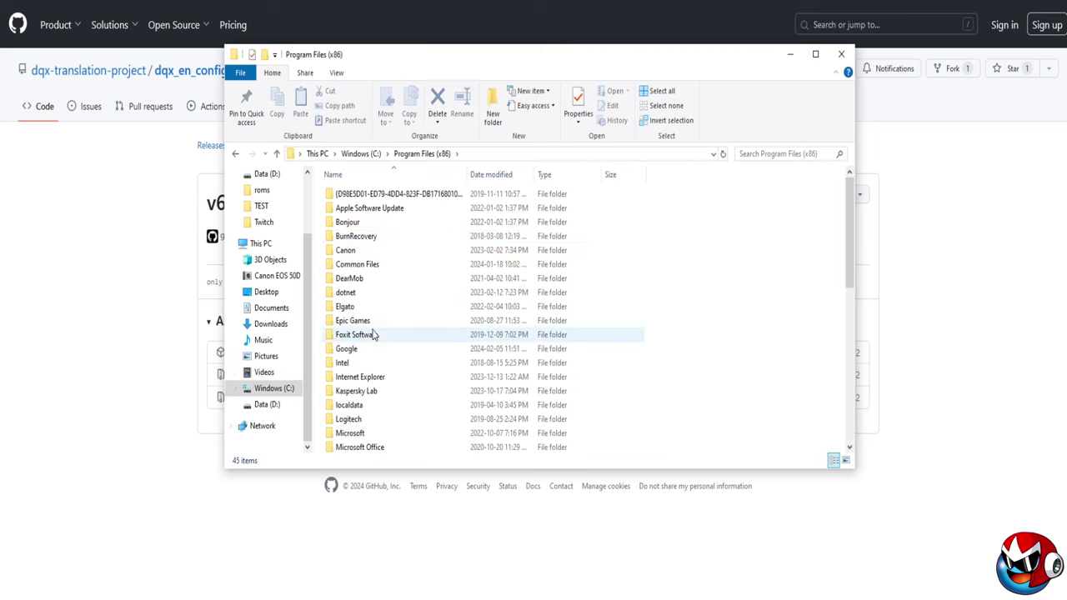
Step: Navigate from Program Files (x86) into SquareEnix › DRAGON QUEST X
scroll(374, 334, "down", 3)
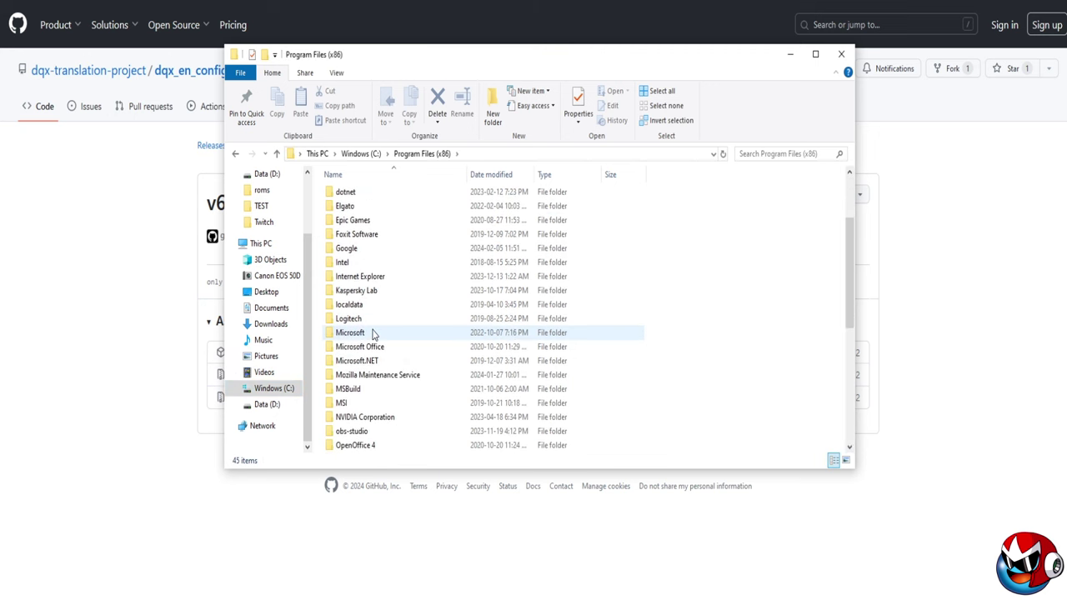
scroll(374, 333, "down", 3)
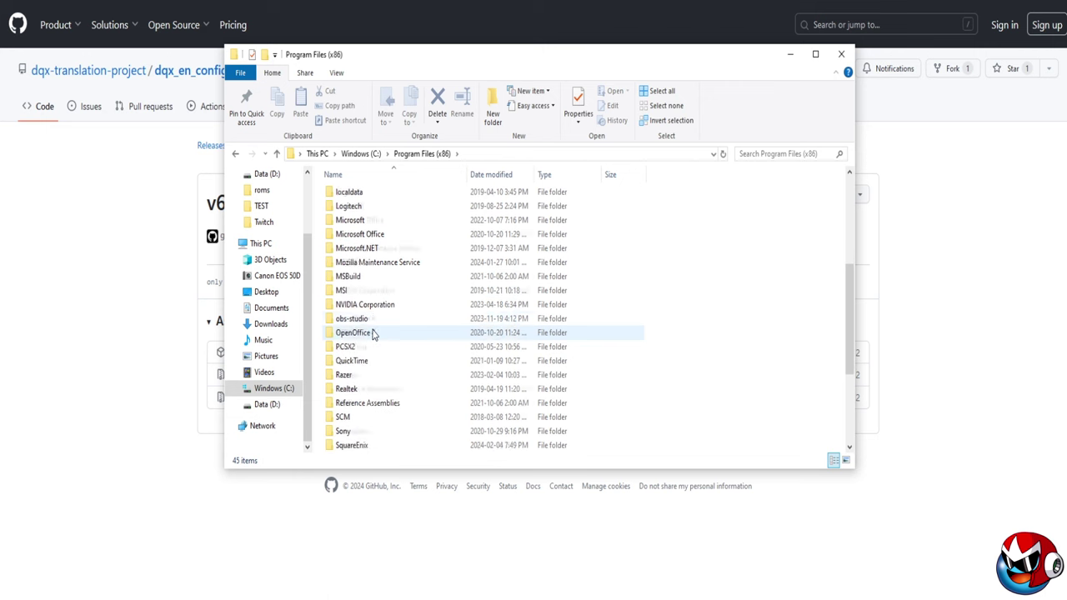
scroll(374, 335, "down", 1)
double_click(369, 362)
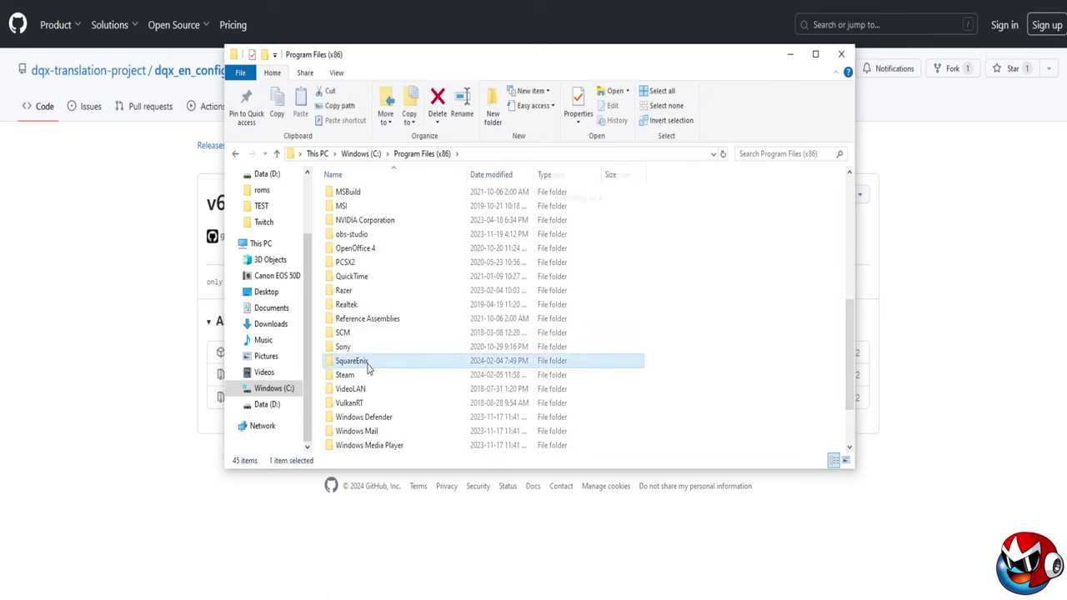
double_click(371, 195)
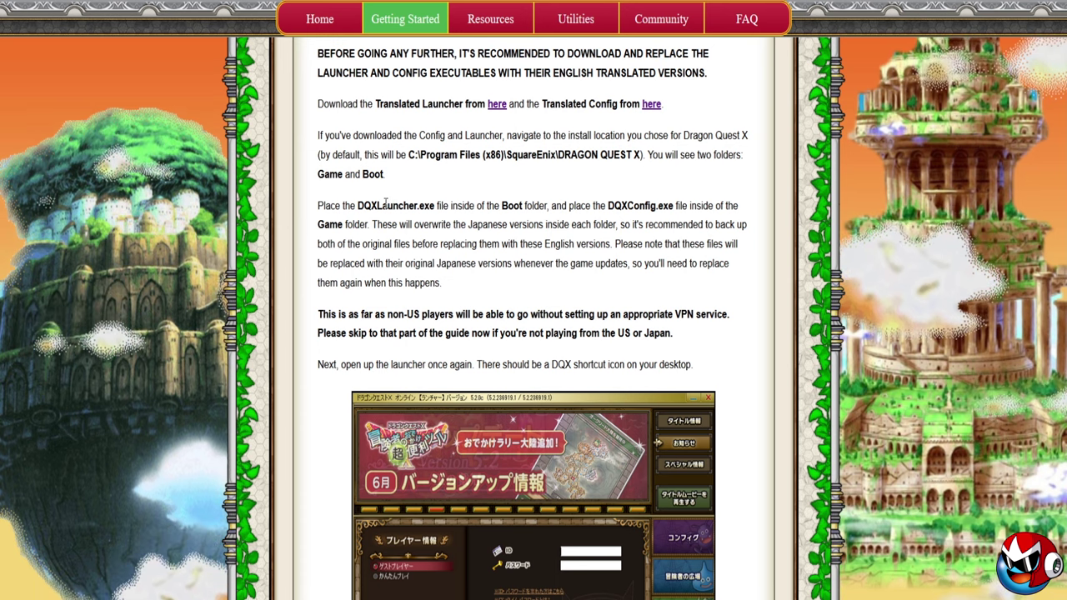
Step: Highlight the guide's note that DQXLauncher.exe goes in Boot, then return to the Boot folder
left_click_drag(398, 205, 548, 206)
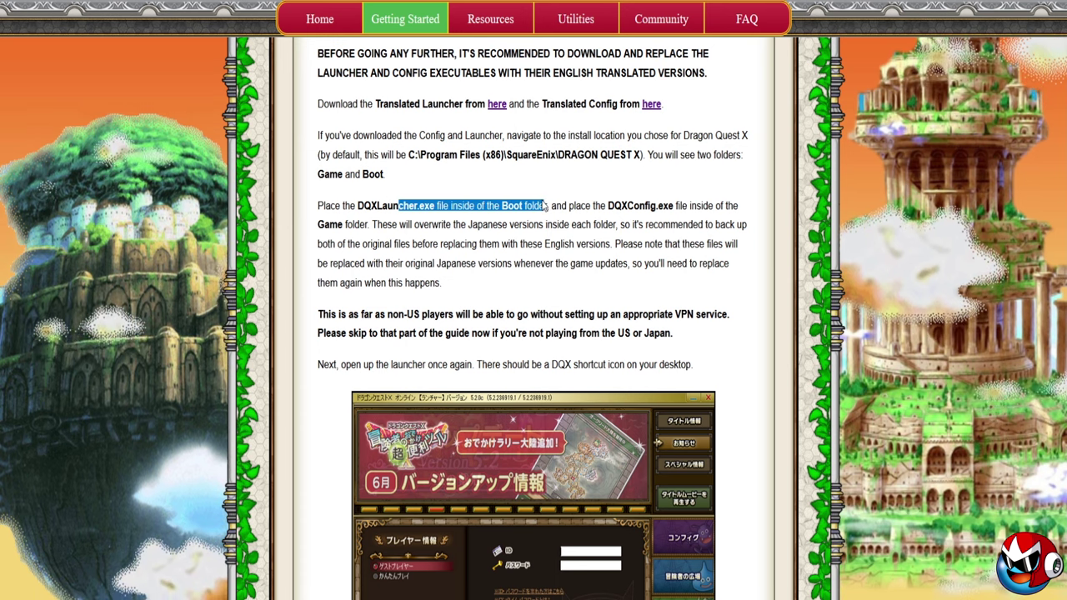
left_click(589, 215)
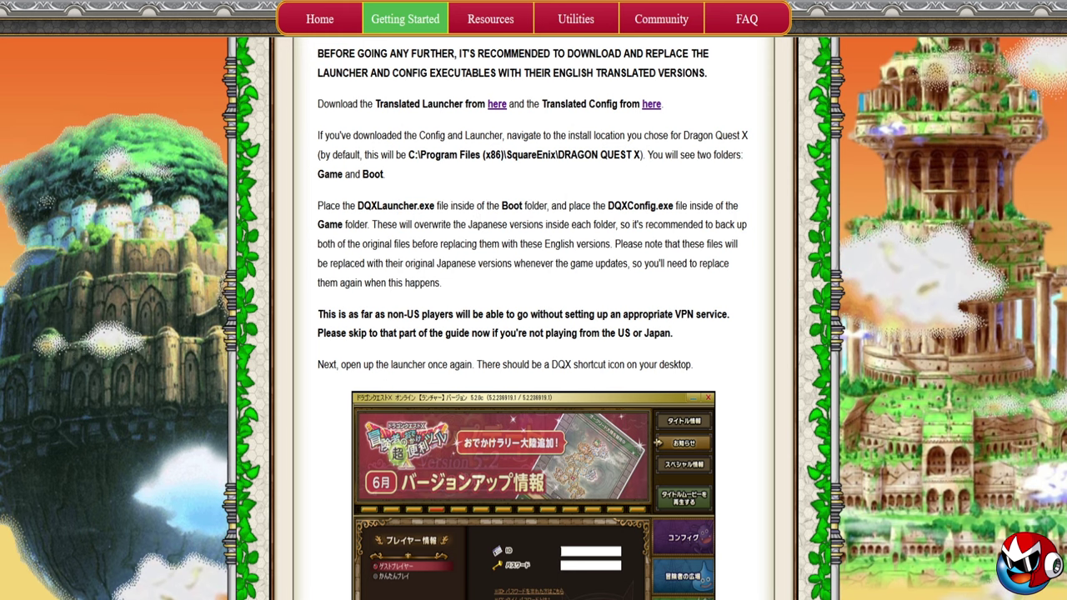
key("alt+Tab")
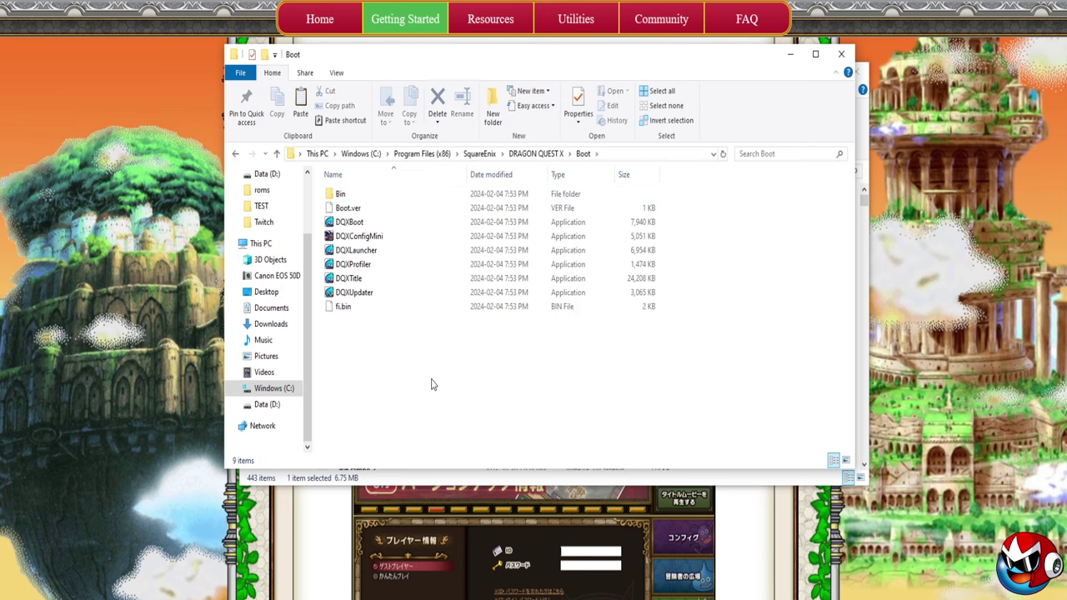
Step: Replace DQXLauncher.exe in Boot with the translated copy, closing the running launcher to finish
key("ctrl+v")
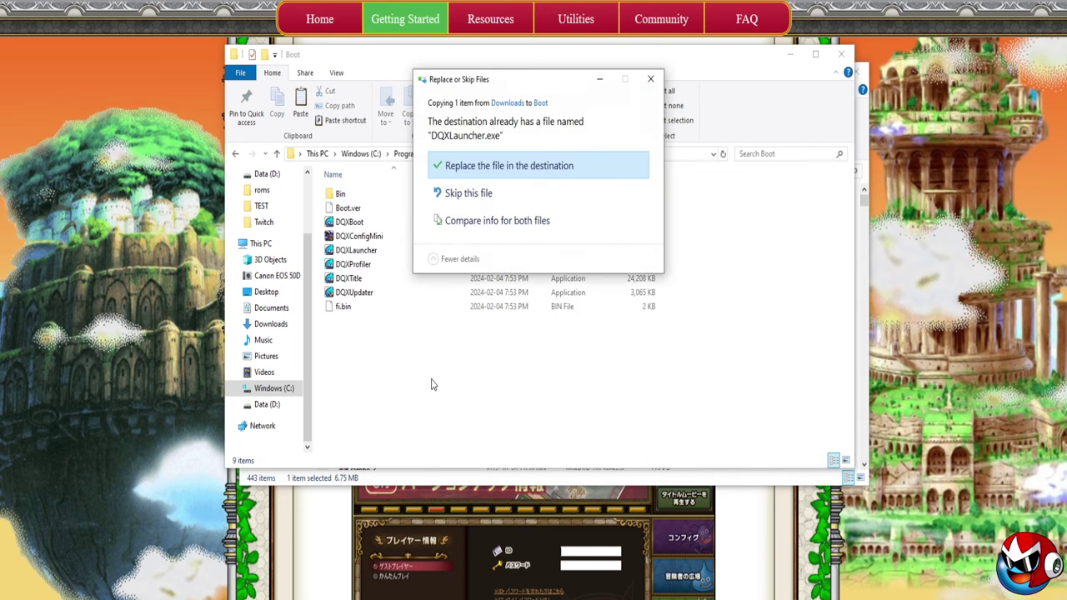
left_click(505, 166)
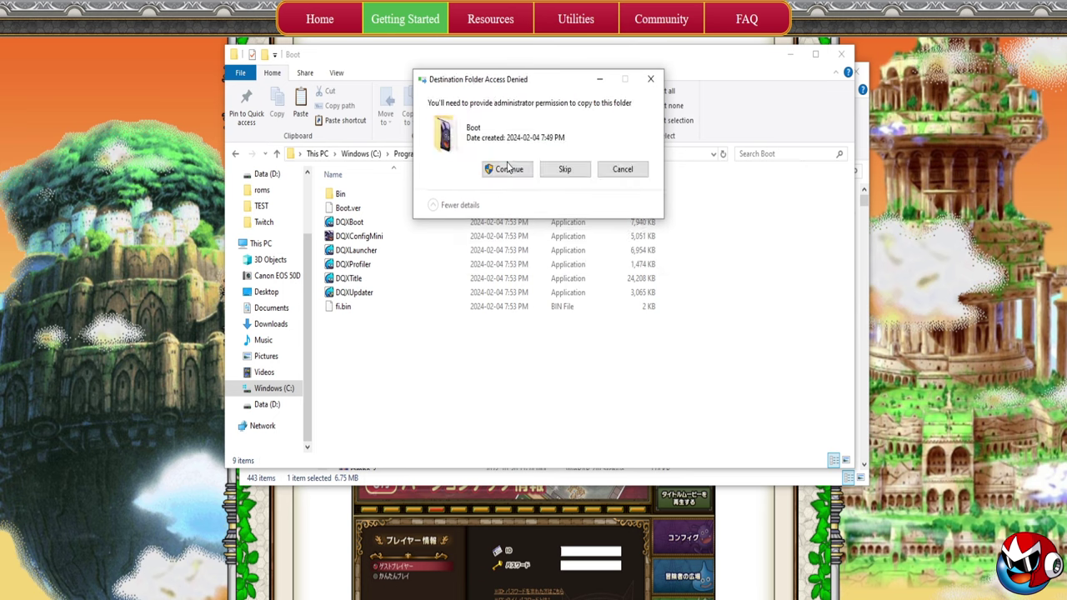
left_click(505, 167)
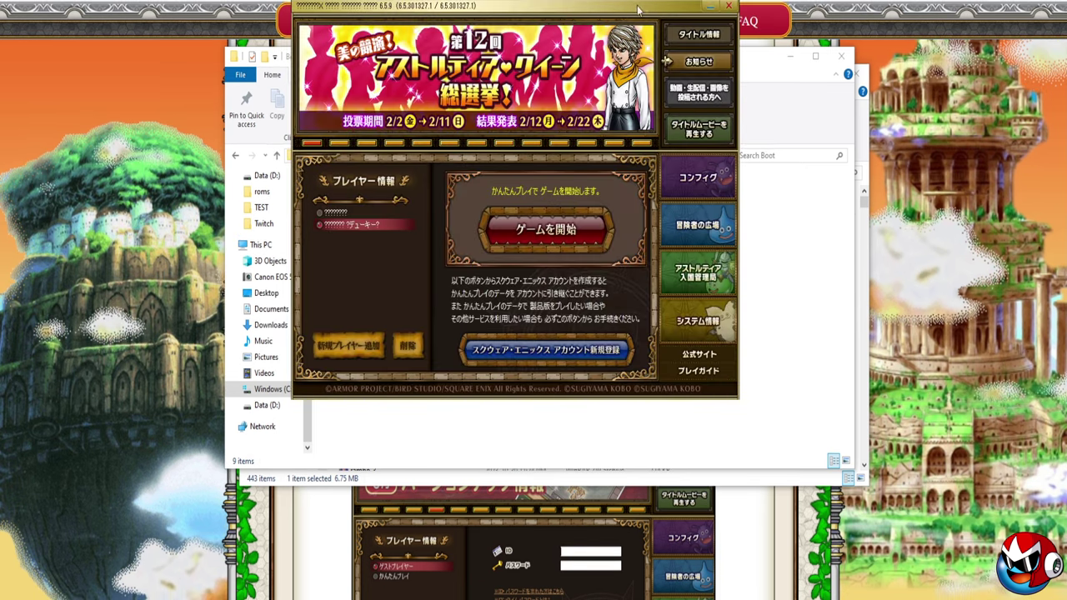
left_click(729, 9)
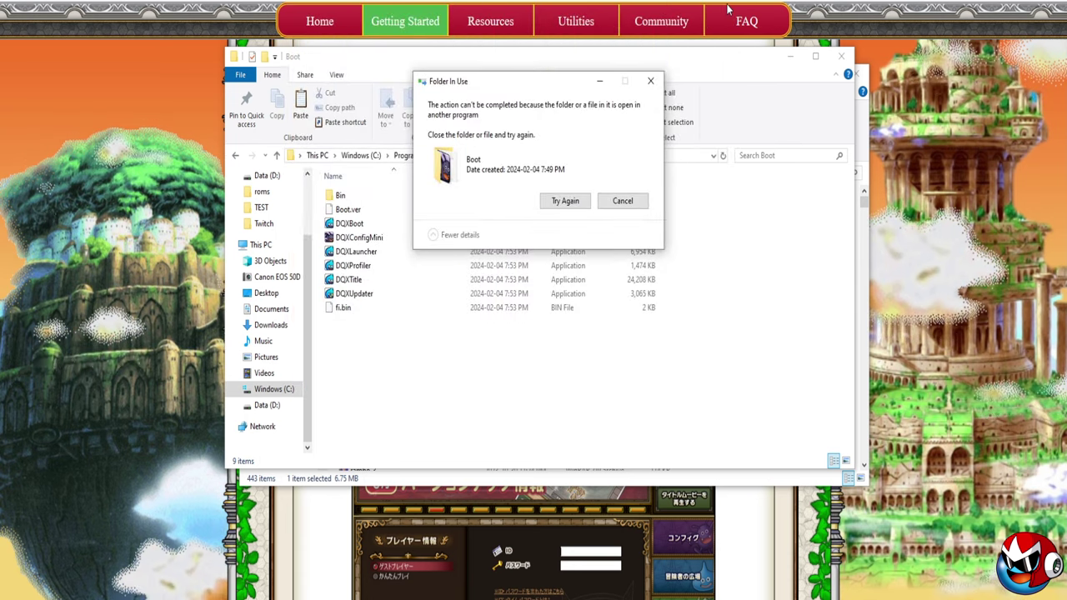
left_click(575, 205)
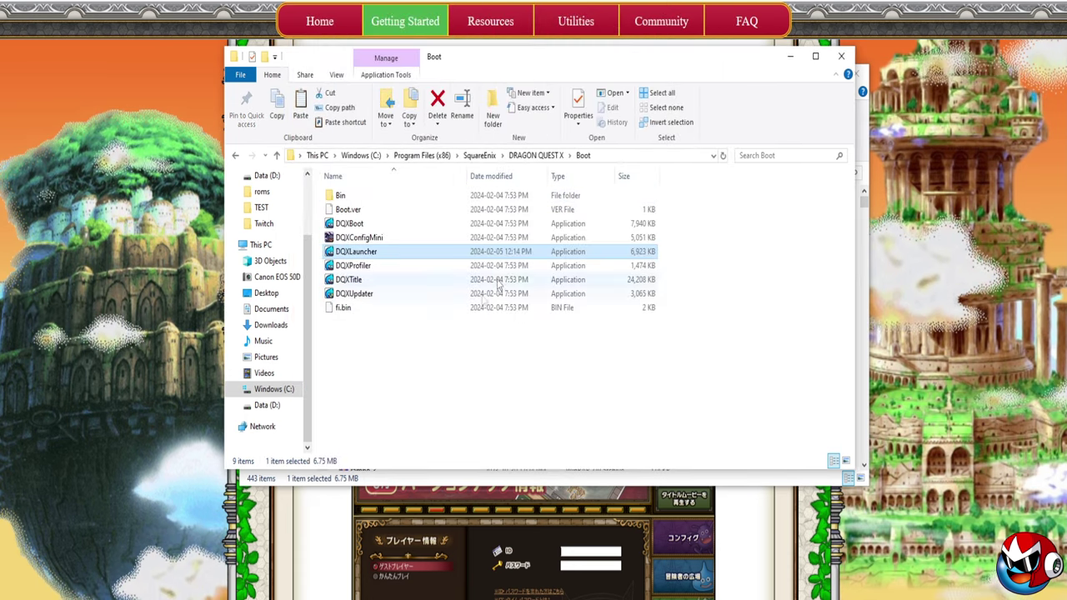
Step: Replace DQXConfig.exe in the Game folder with the translated copy
left_click(422, 378)
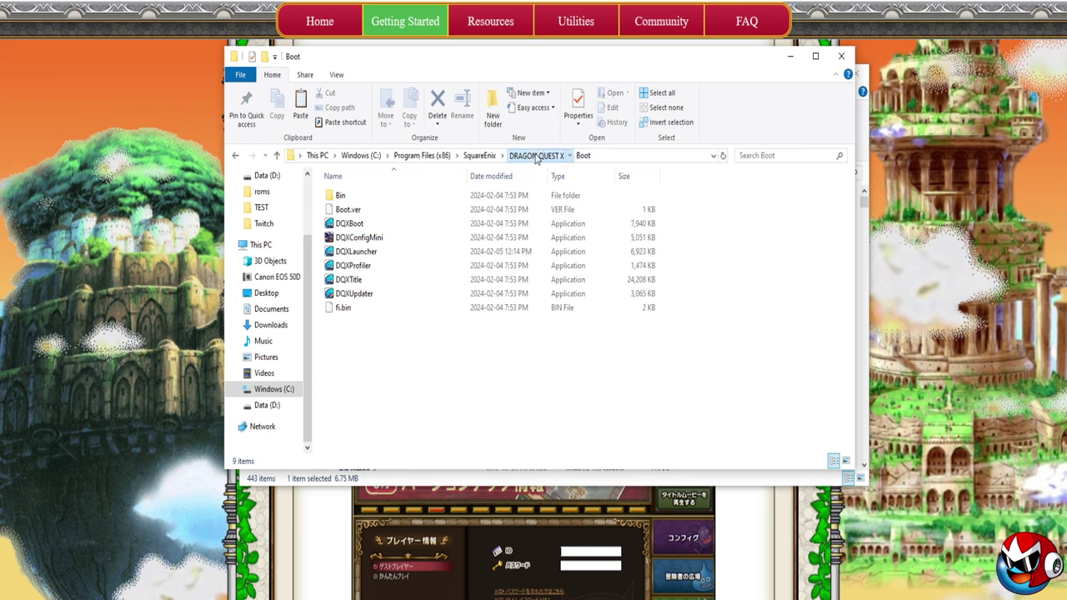
left_click(536, 156)
double_click(382, 210)
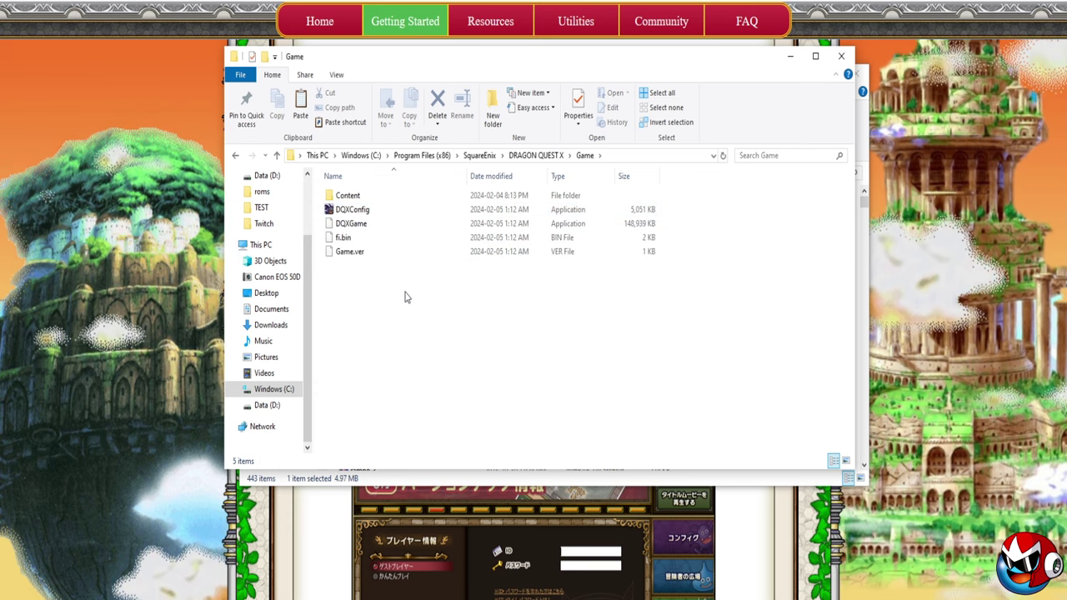
key("ctrl+v")
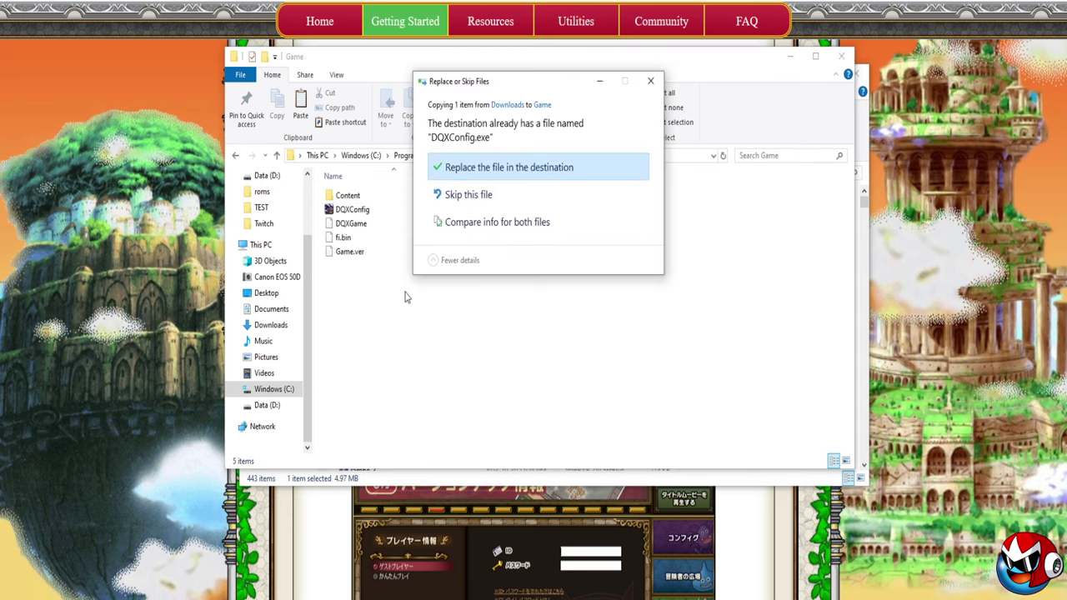
left_click(487, 167)
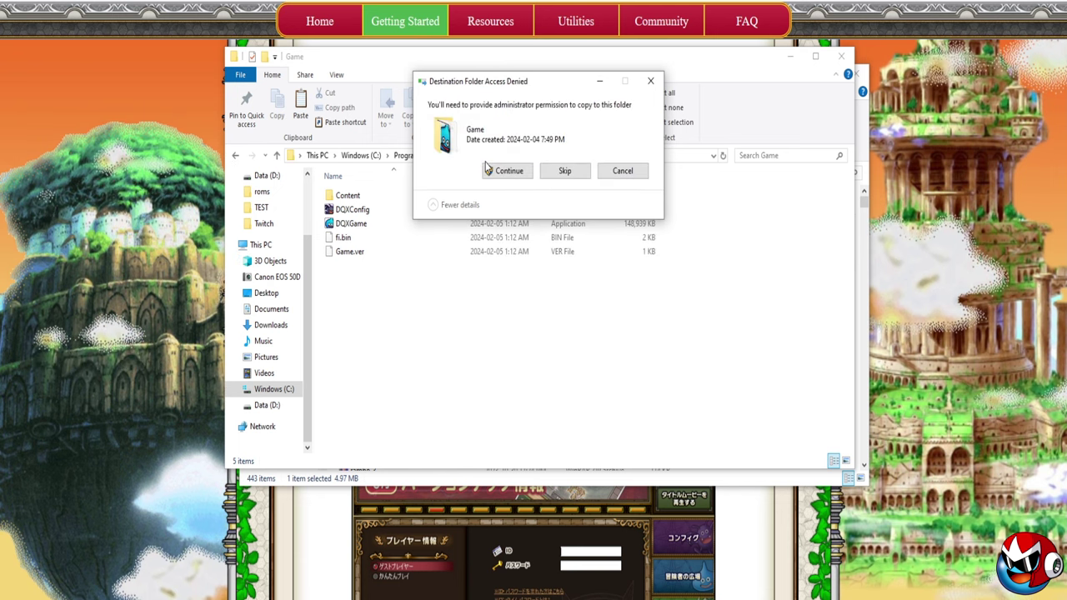
left_click(502, 173)
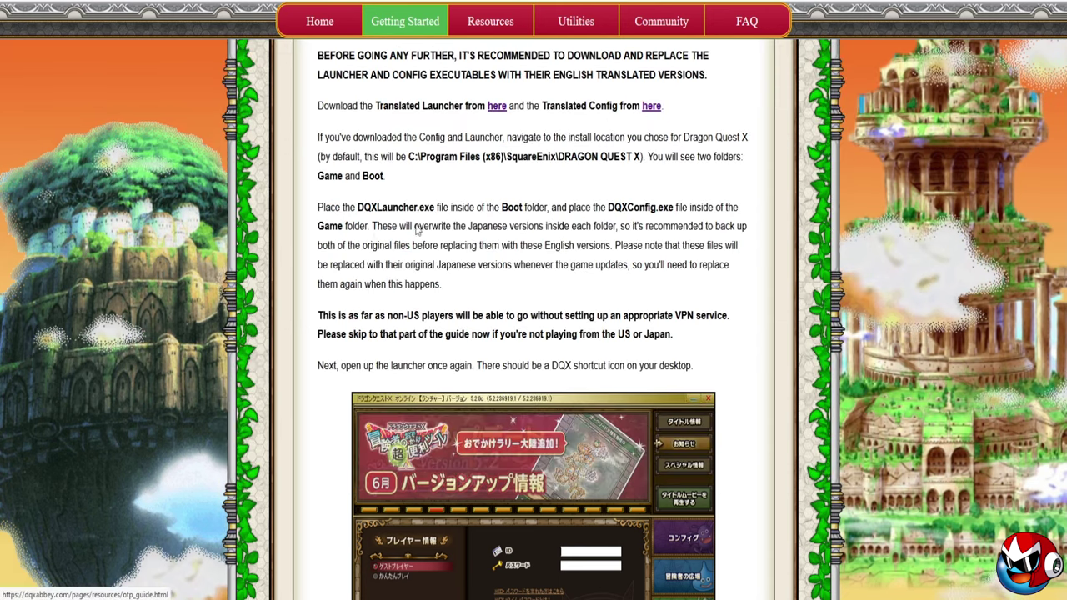
Step: Read past the launcher screenshots, highlighting the note about non-US players and VPN
scroll(315, 235, "down", 1)
left_click_drag(319, 235, 704, 252)
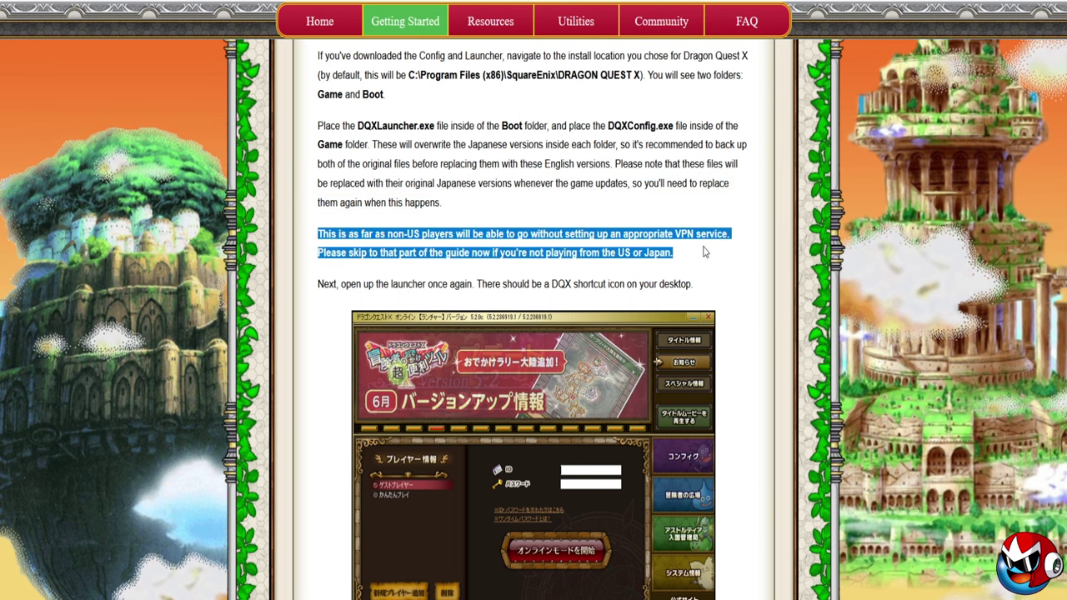
left_click(698, 255)
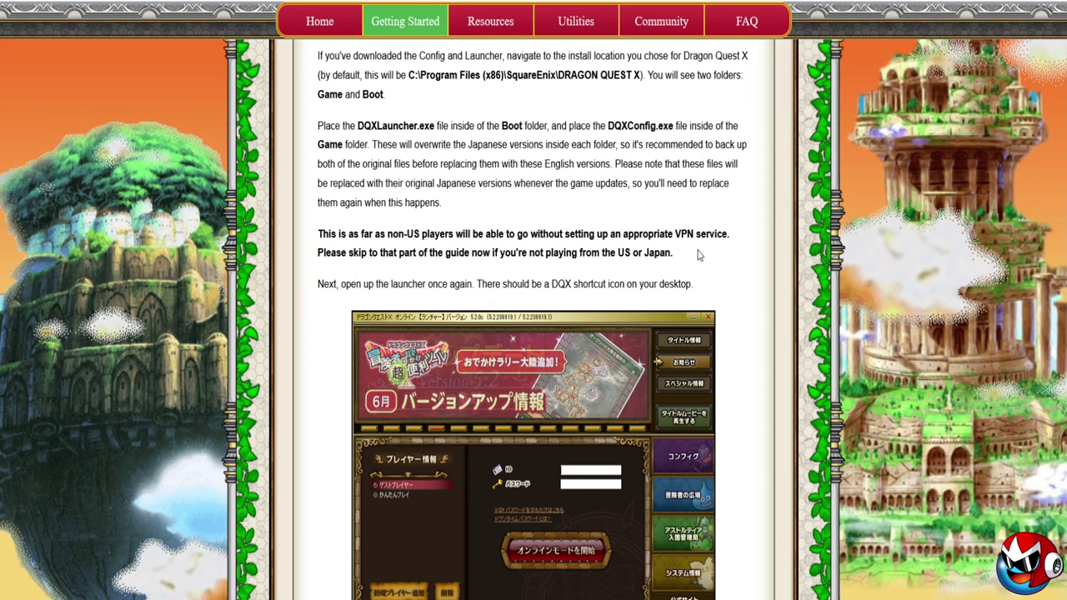
scroll(698, 250, "down", 1)
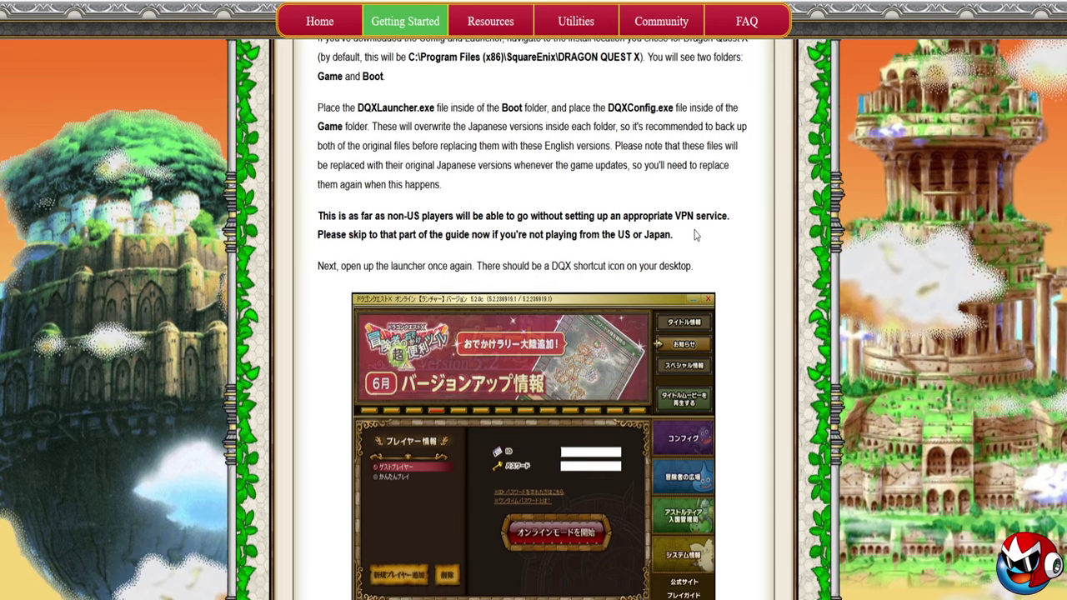
scroll(696, 235, "down", 3)
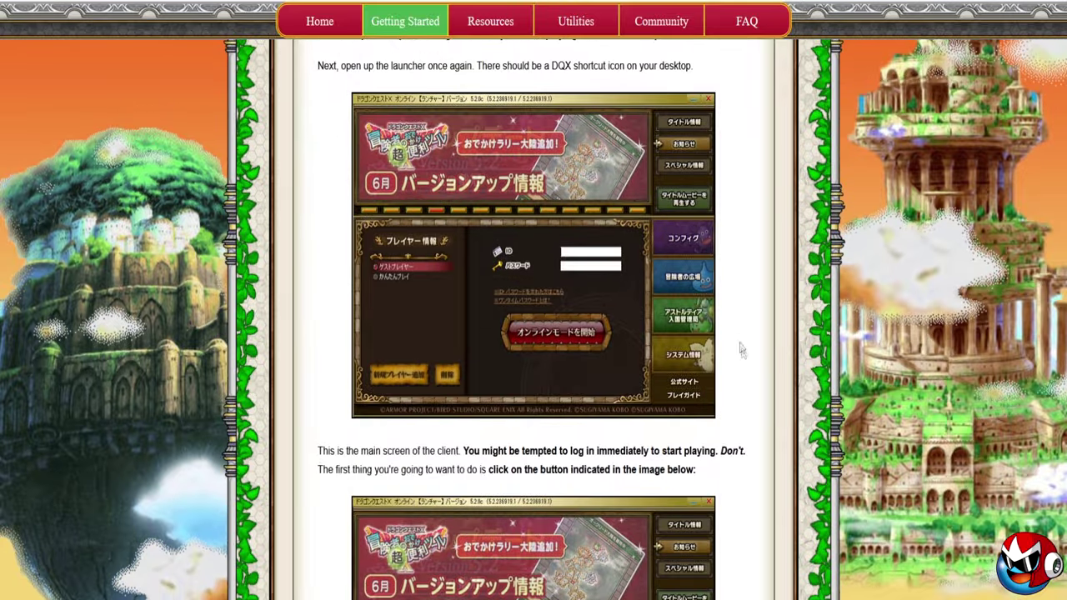
scroll(742, 350, "down", 5)
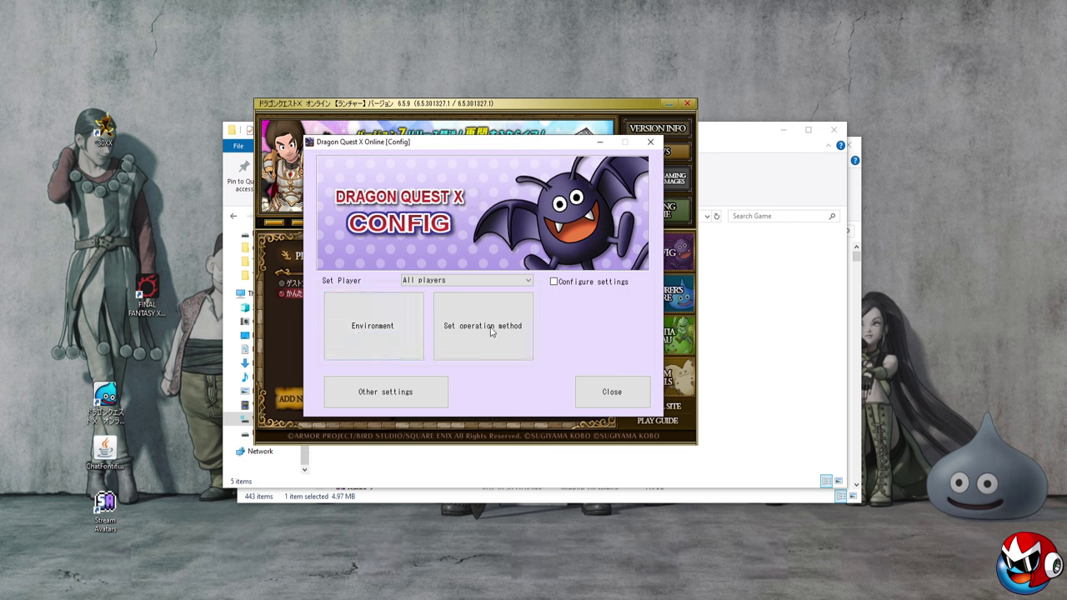
left_click(616, 391)
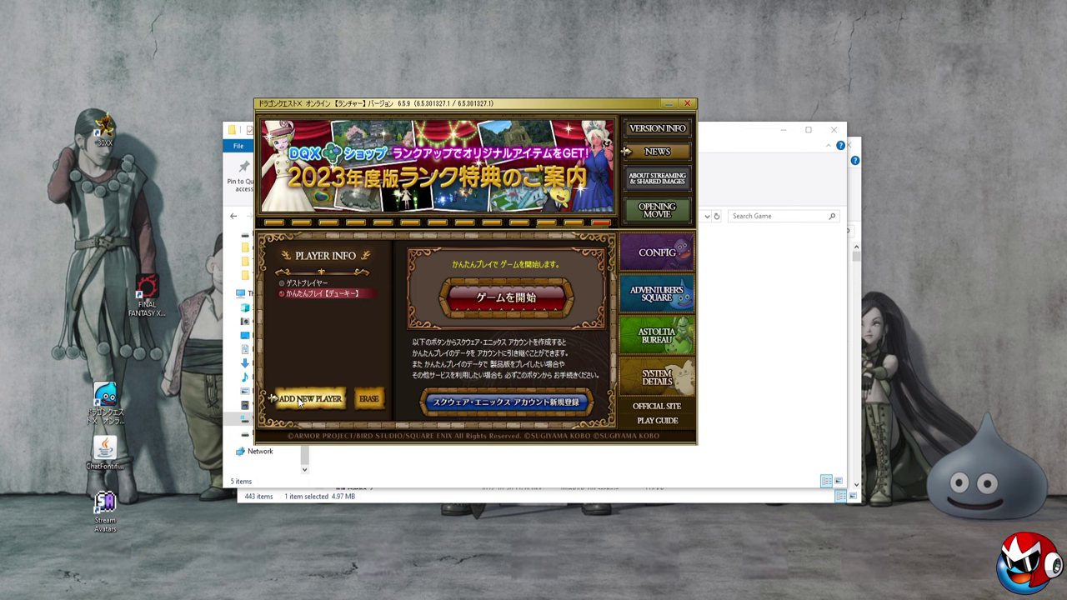
Step: Pick the guest and かんたんプレイ easy-play players, then open ADD NEW PLAYER
left_click(311, 284)
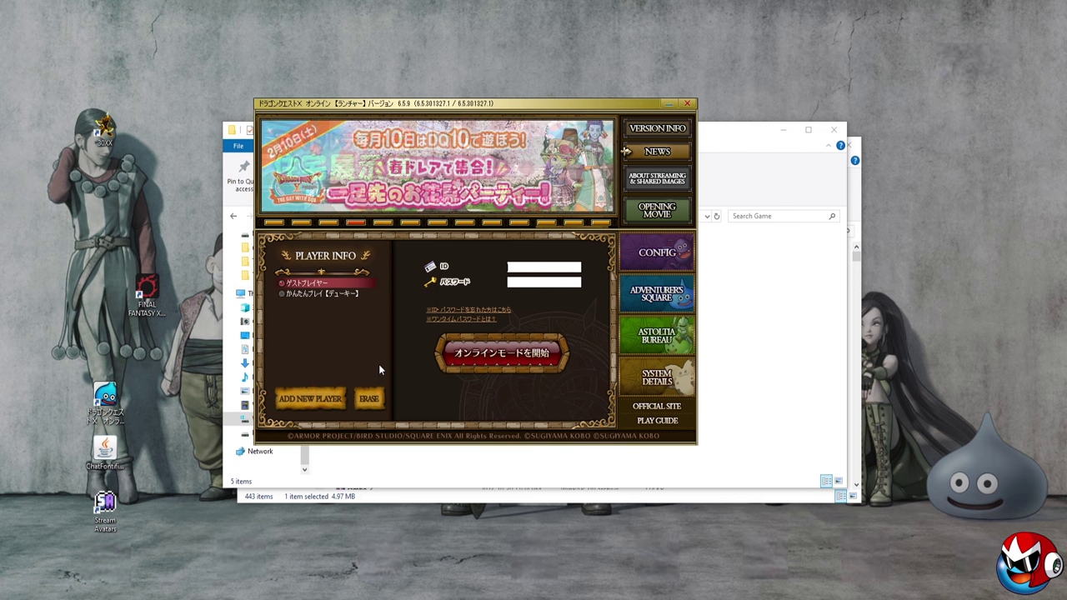
left_click(324, 295)
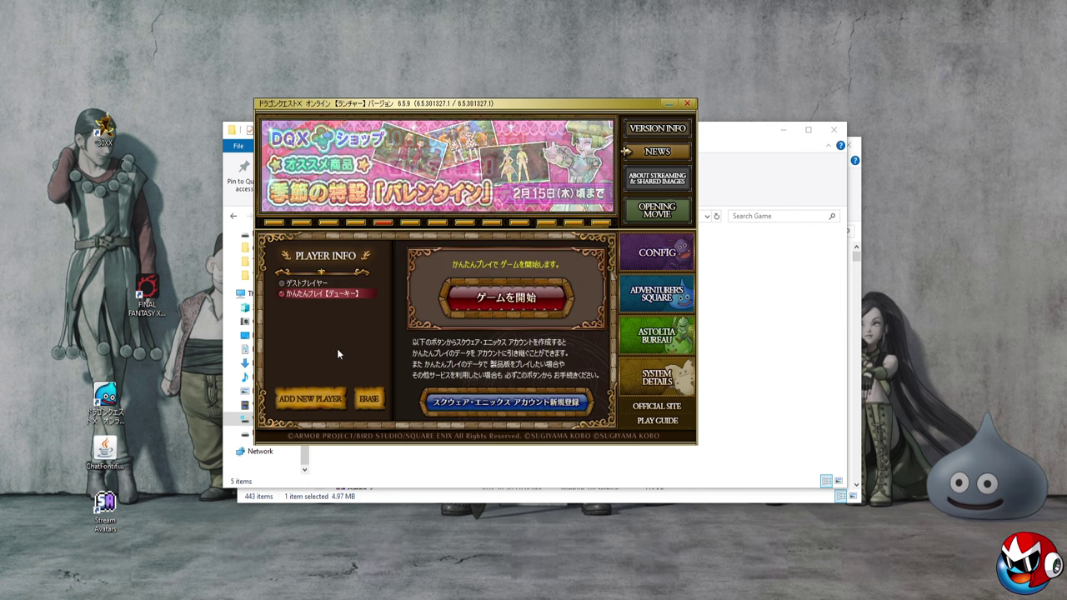
left_click(315, 400)
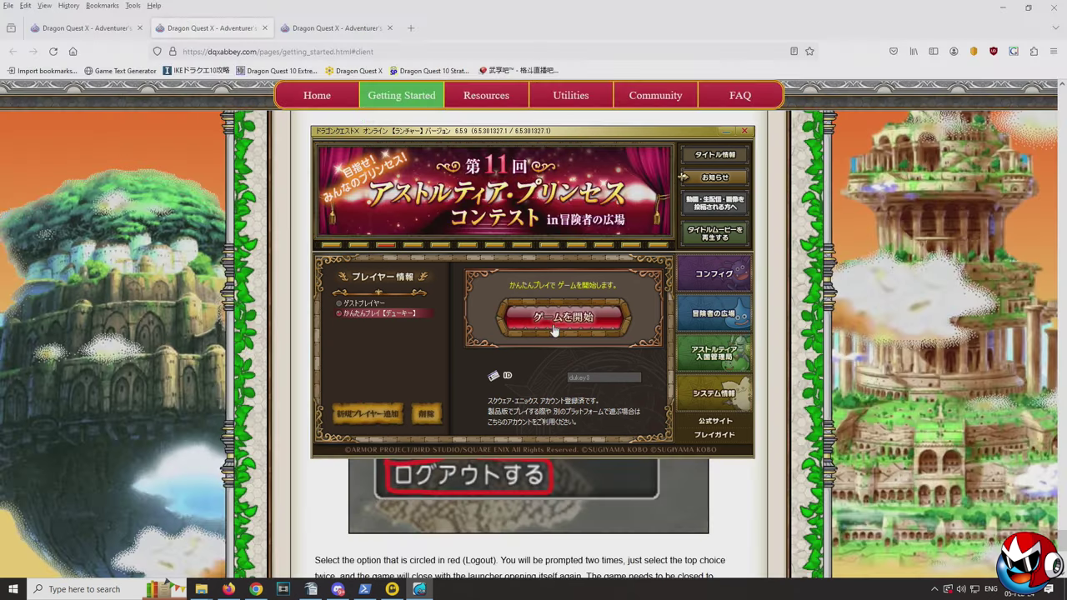
Step: Start the game as the easy-play player, maximize it, dismiss the notice, and log out
left_click(554, 321)
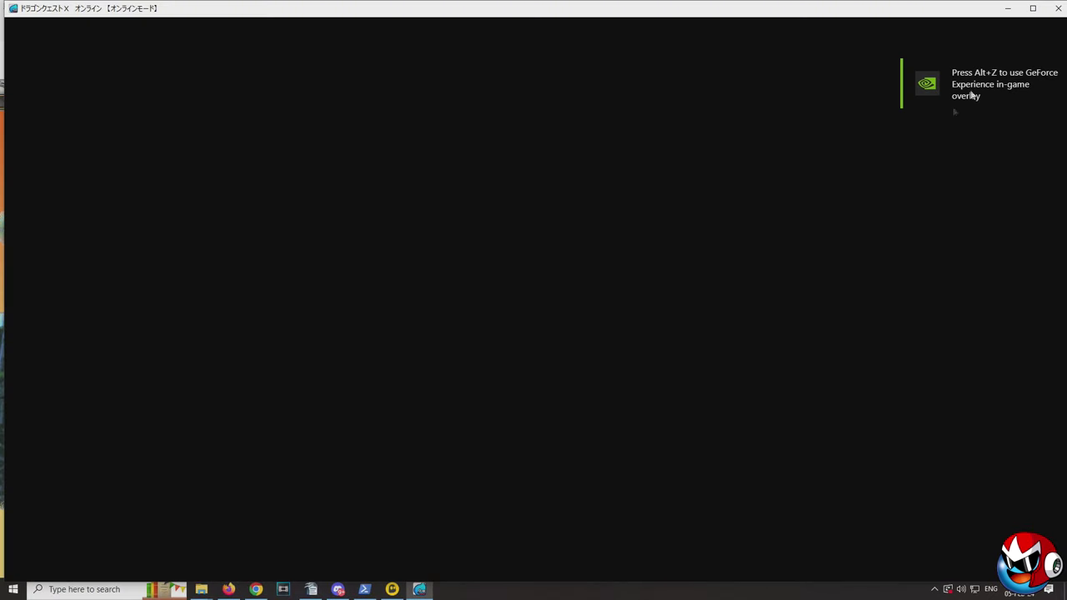
left_click(1034, 14)
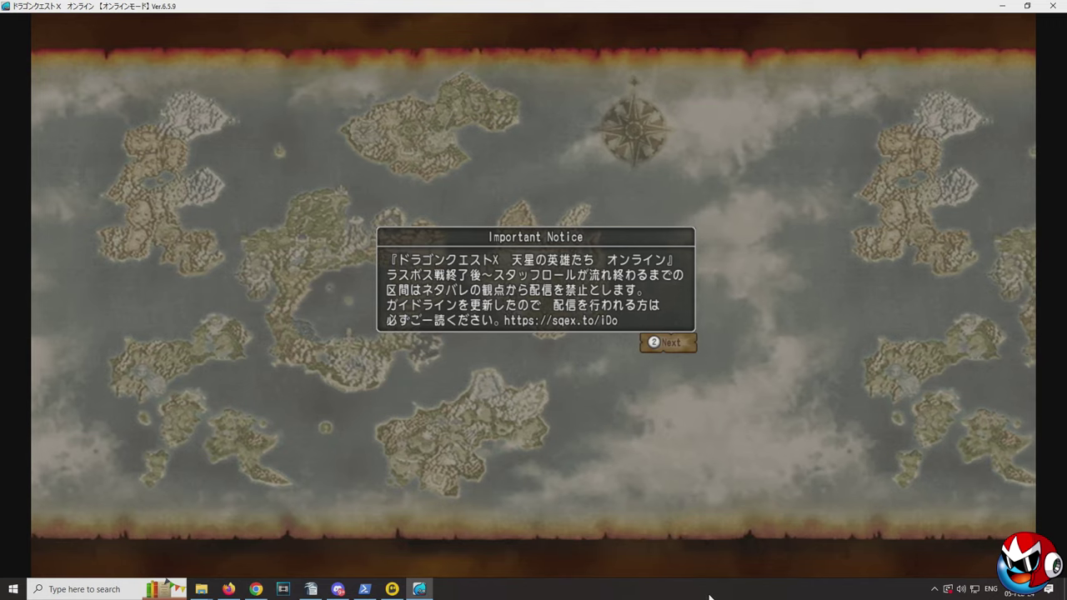
key("Return")
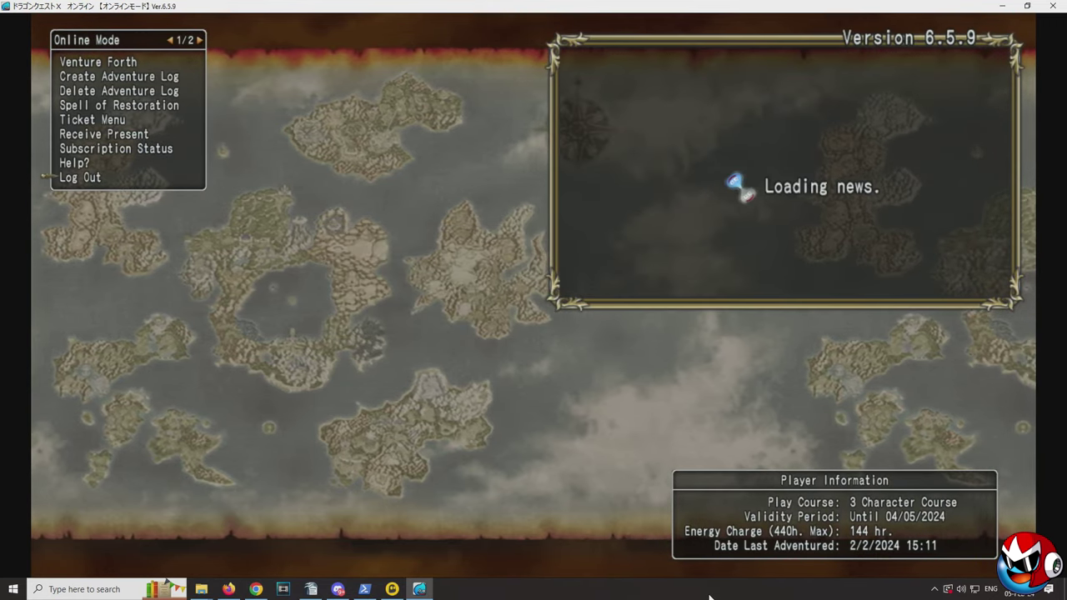
key("Up")
key("Up")
key("Up")
key("Up")
key("Up")
key("Up")
key("Up")
key("Up")
key("Up")
key("Up")
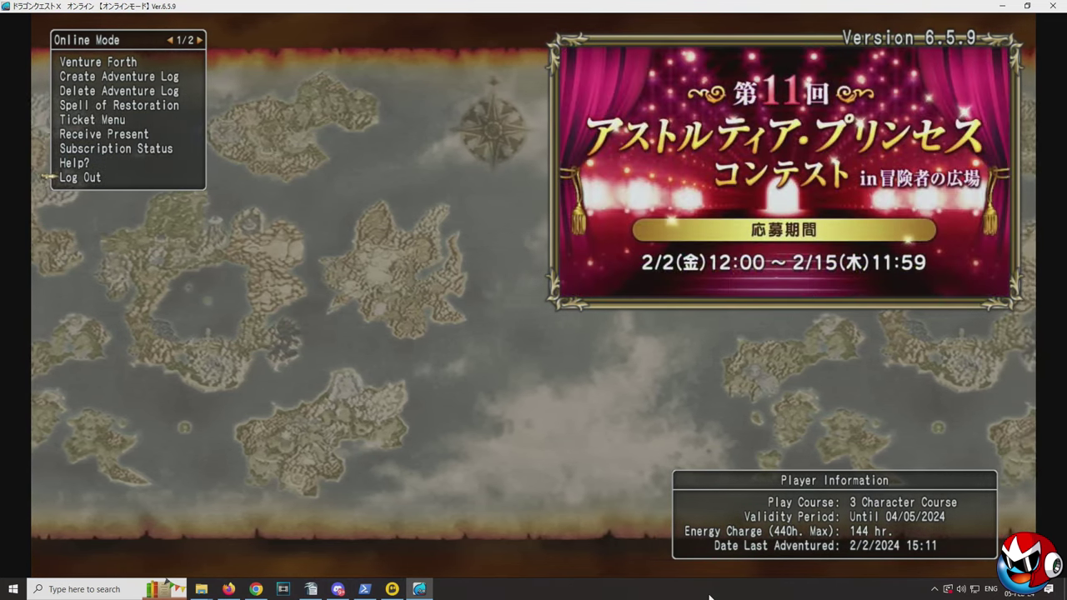
key("Return")
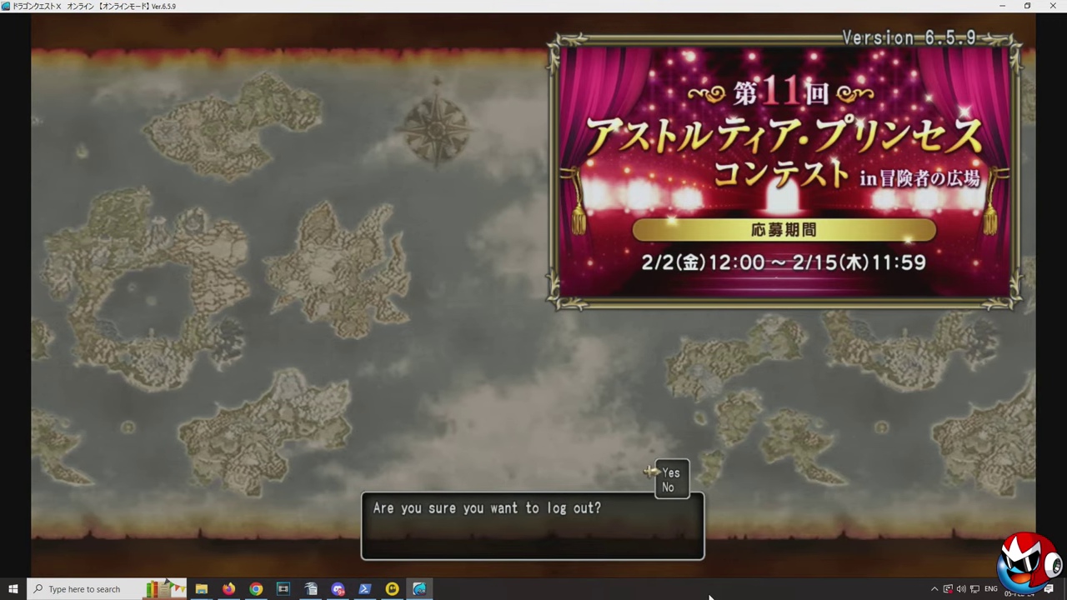
key("Return")
key("Return")
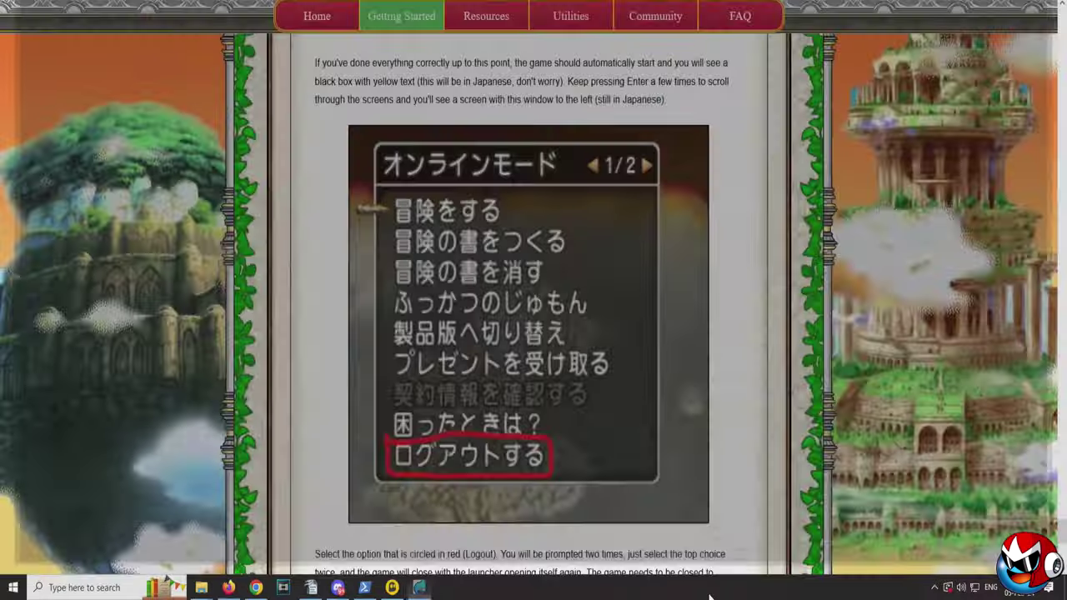
Step: Review the guide's launcher login section, then close the leftover Dragon Quest X launcher
scroll(563, 481, "down", 3)
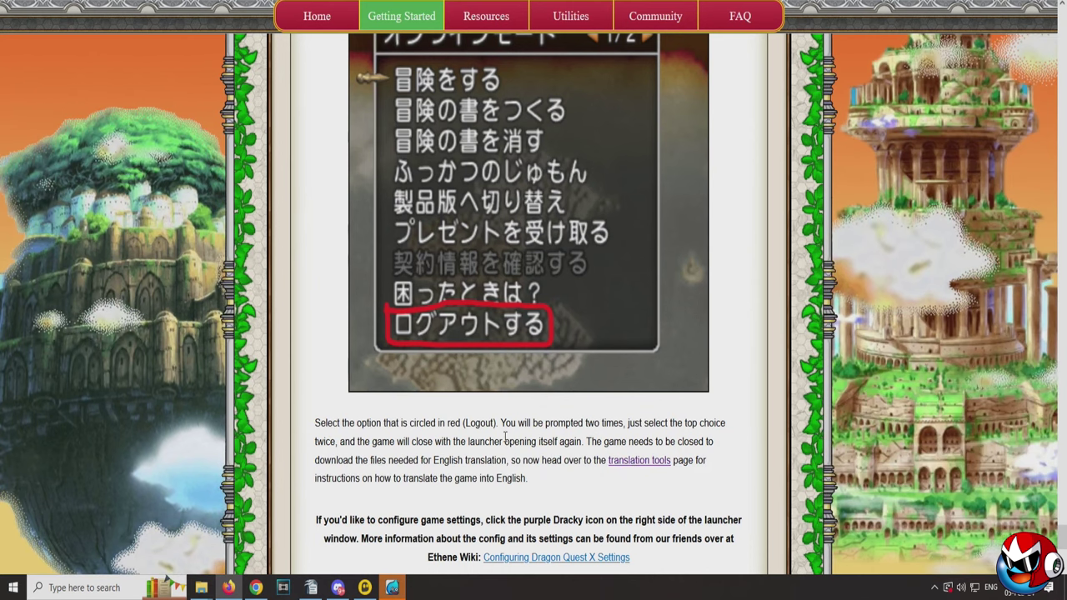
scroll(524, 442, "down", 1)
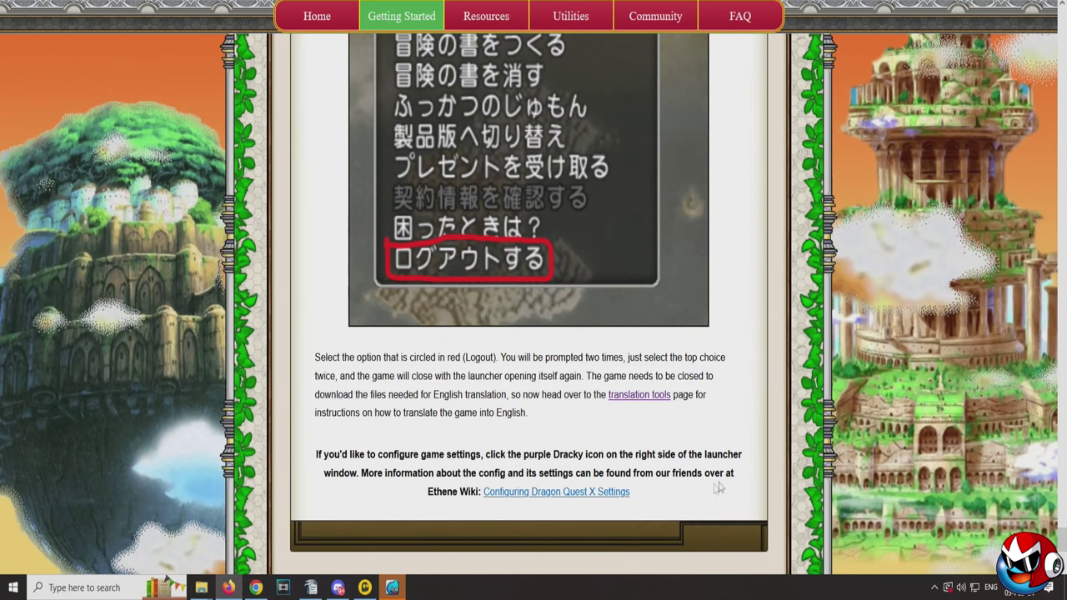
left_click_drag(443, 492, 428, 492)
left_click(499, 482)
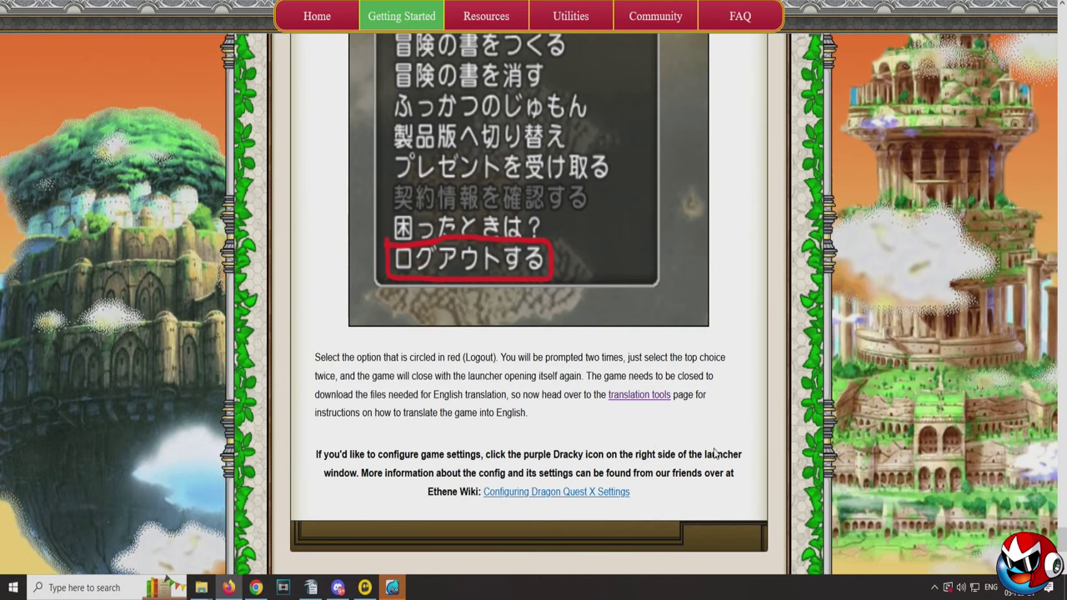
scroll(709, 451, "up", 4)
scroll(713, 449, "up", 3)
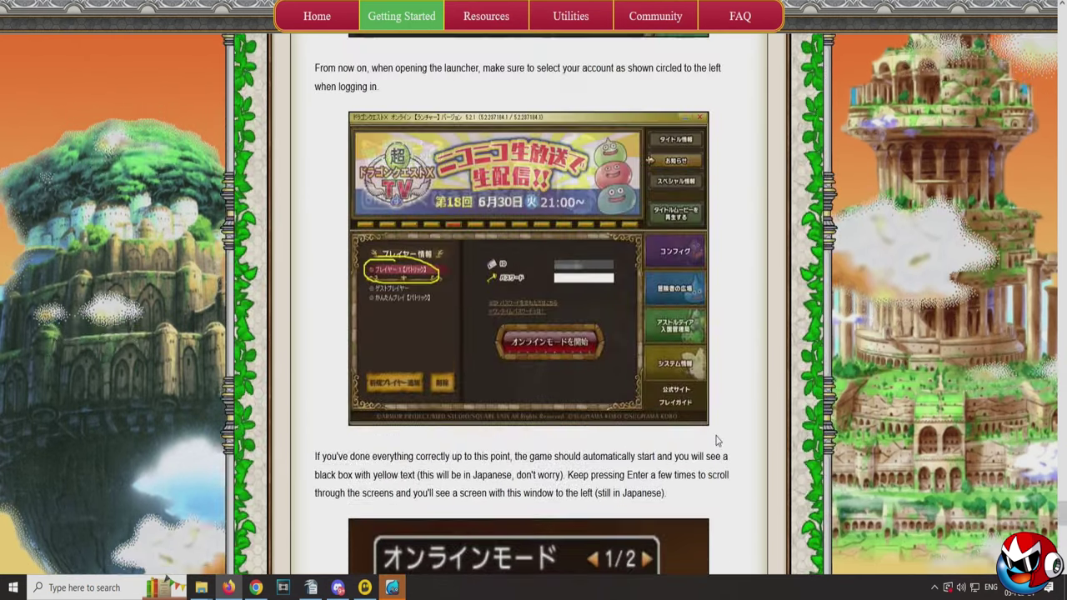
scroll(734, 443, "up", 1)
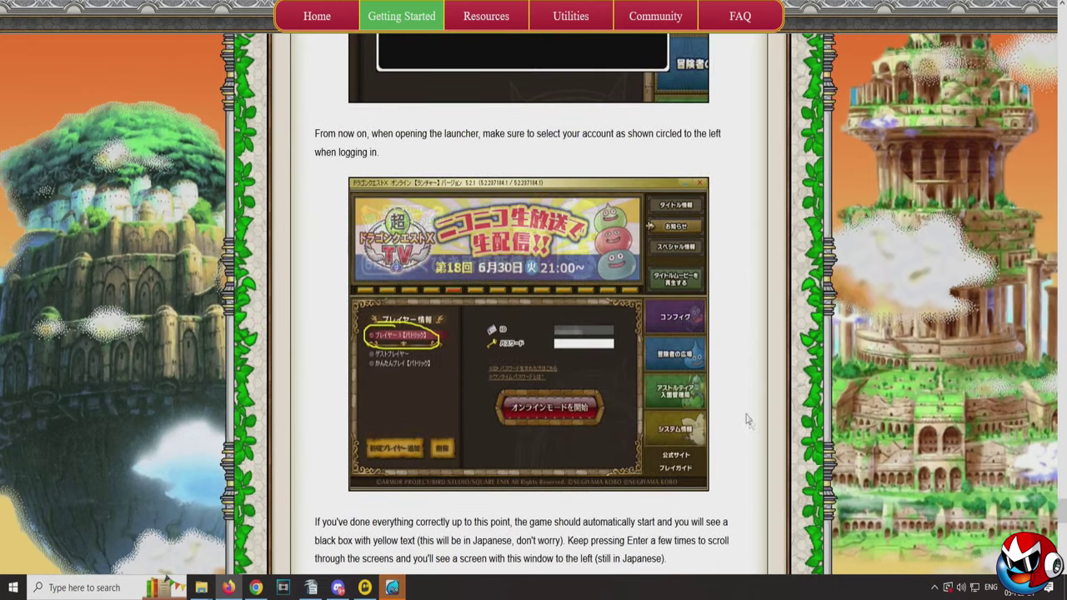
scroll(740, 410, "up", 5)
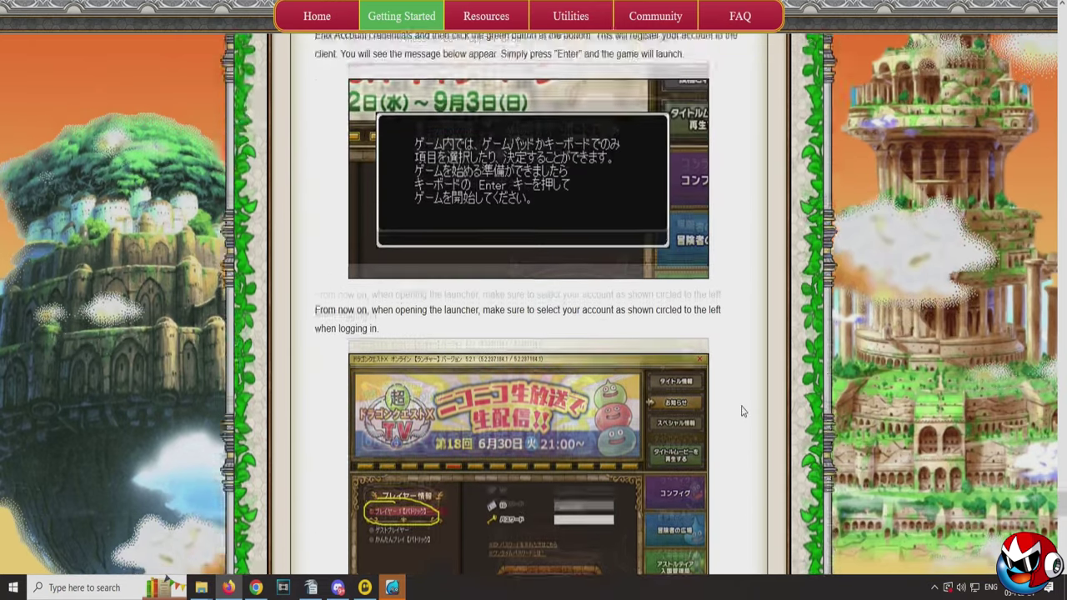
scroll(742, 411, "up", 4)
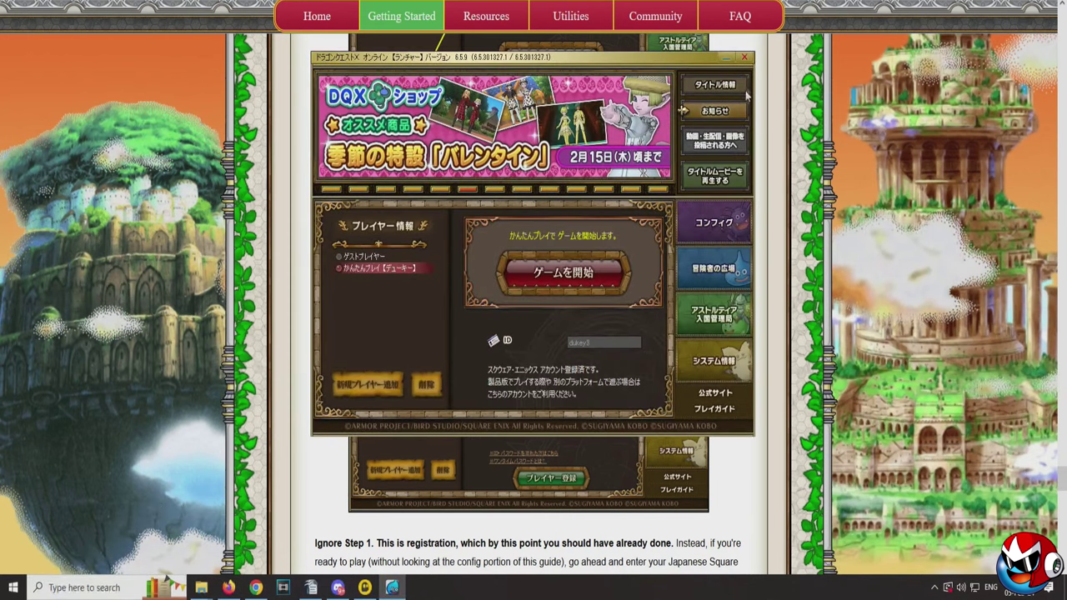
left_click(745, 57)
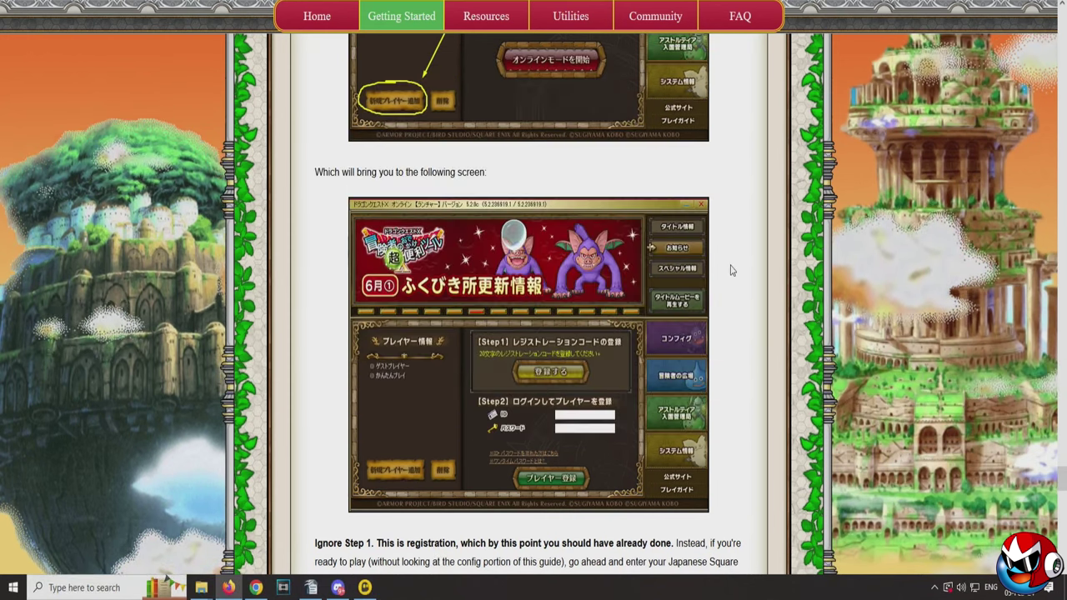
Step: Go to the Utilities menu's 'Setting up Translation Utilities' page, which introduces DQXClarity
mouse_move(497, 22)
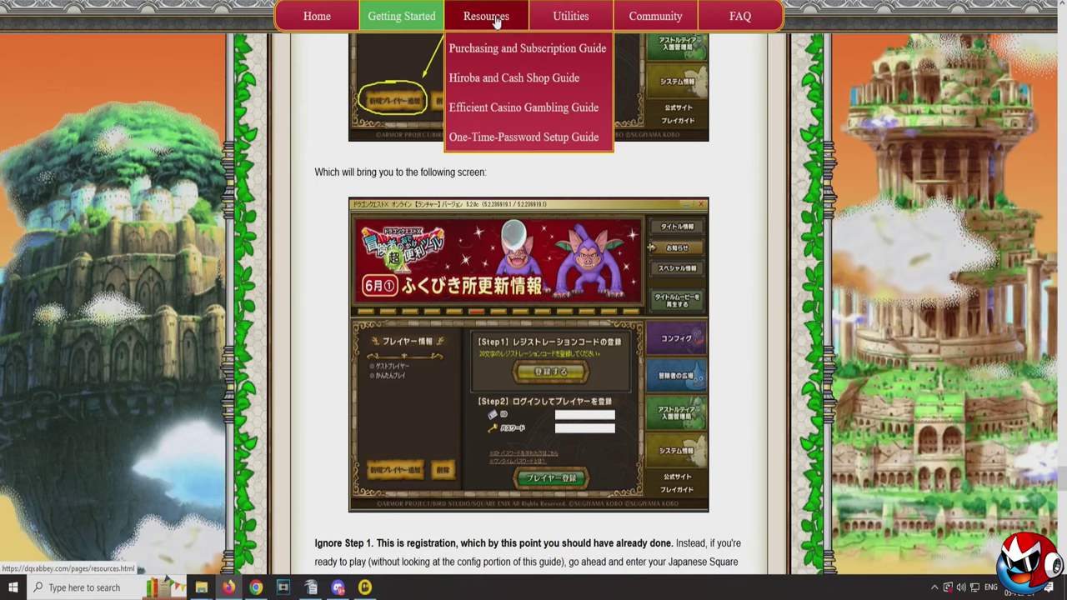
mouse_move(565, 28)
scroll(596, 299, "down", 7)
scroll(596, 298, "down", 8)
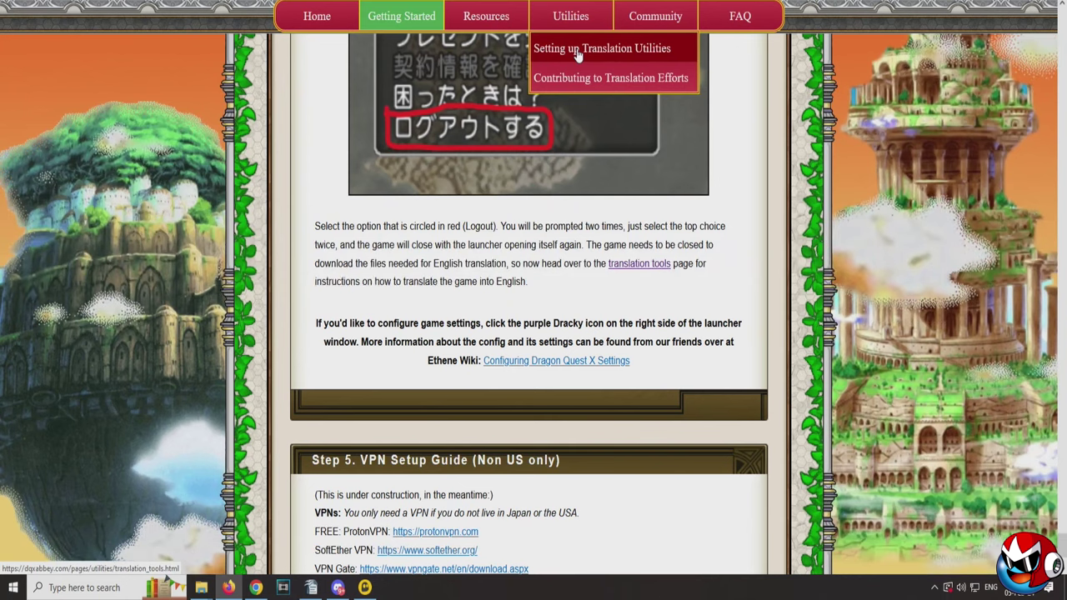
left_click(578, 50)
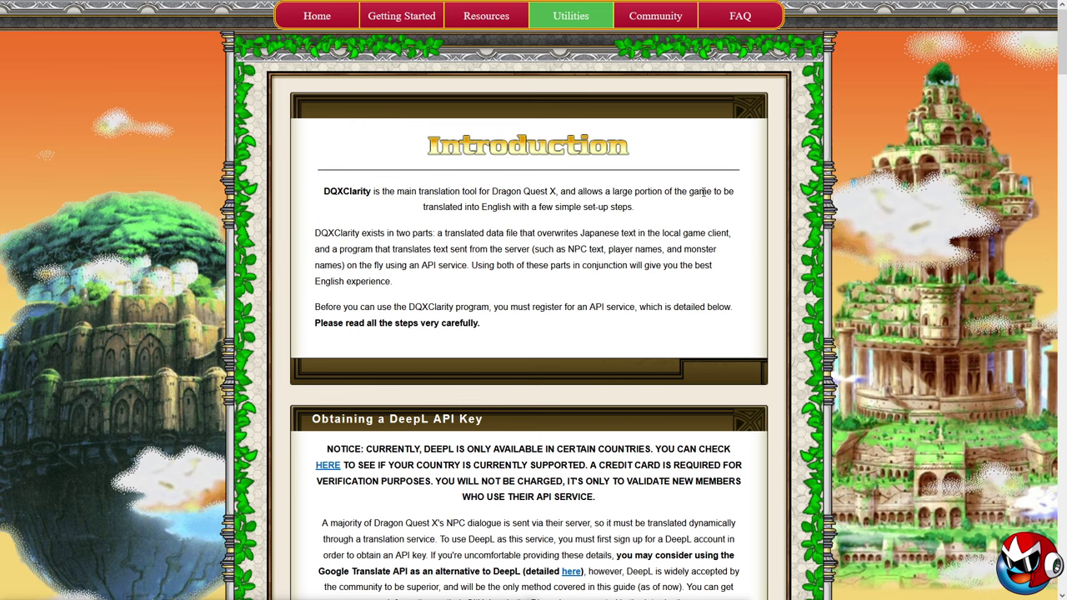
Step: Scroll to the Obtaining a DeepL API Key section and briefly highlight the Google Translate alternative note
scroll(583, 312, "down", 3)
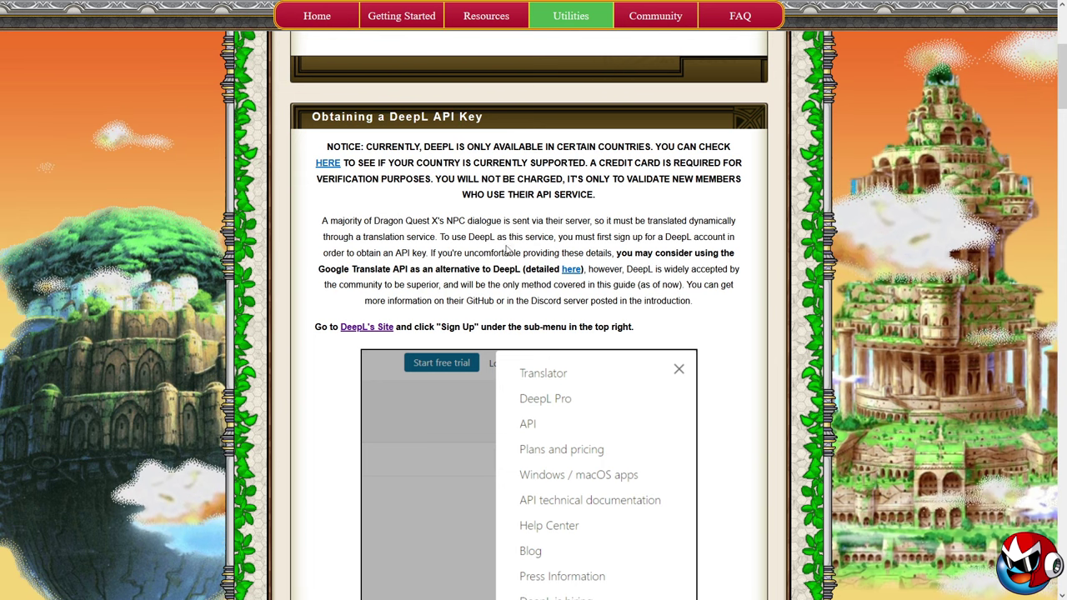
left_click_drag(341, 269, 510, 269)
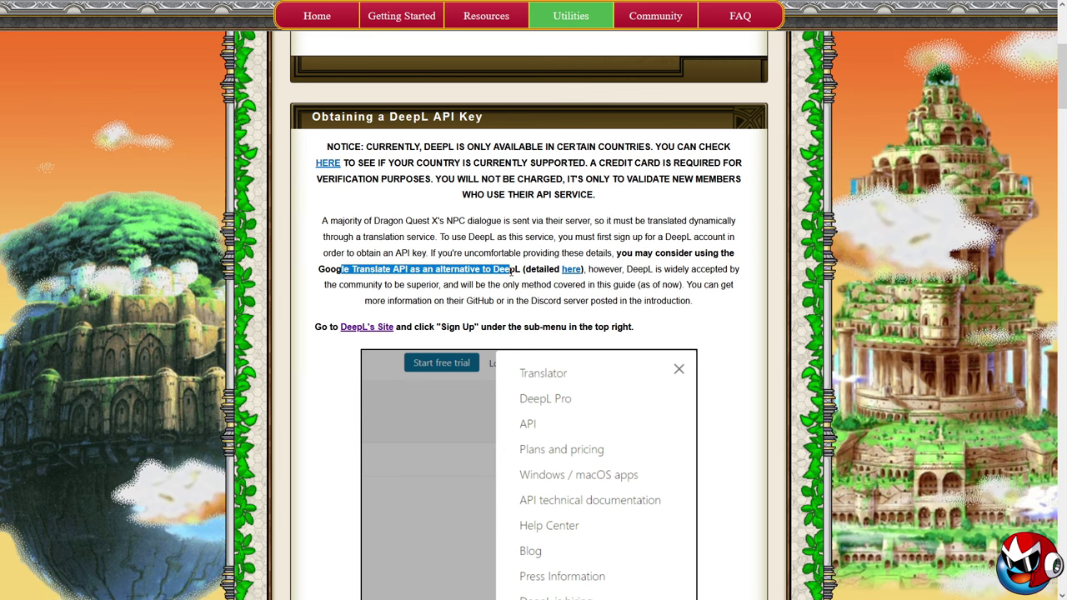
left_click(542, 294)
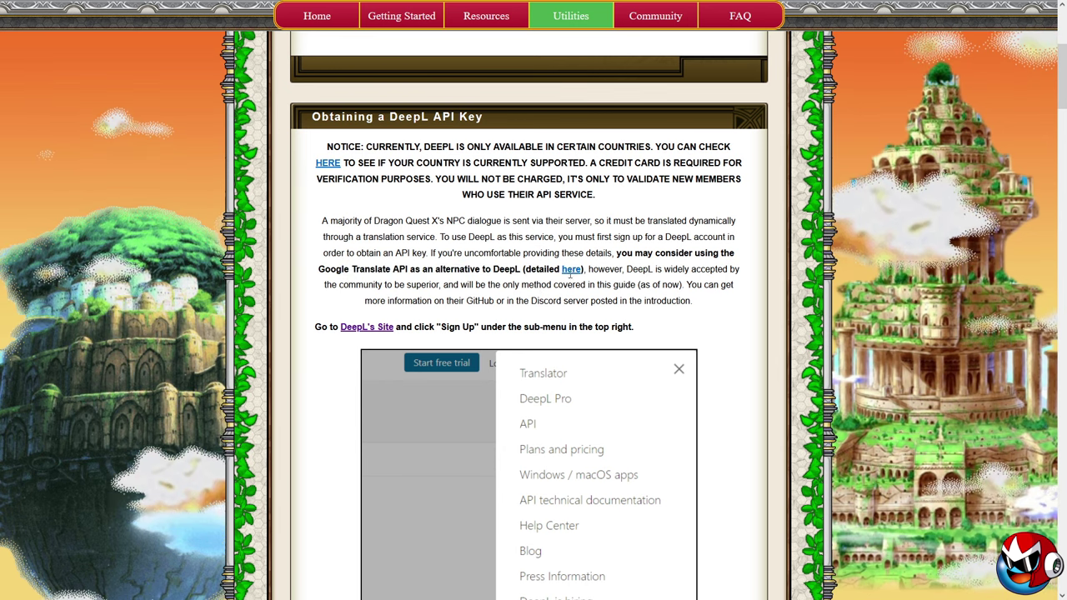